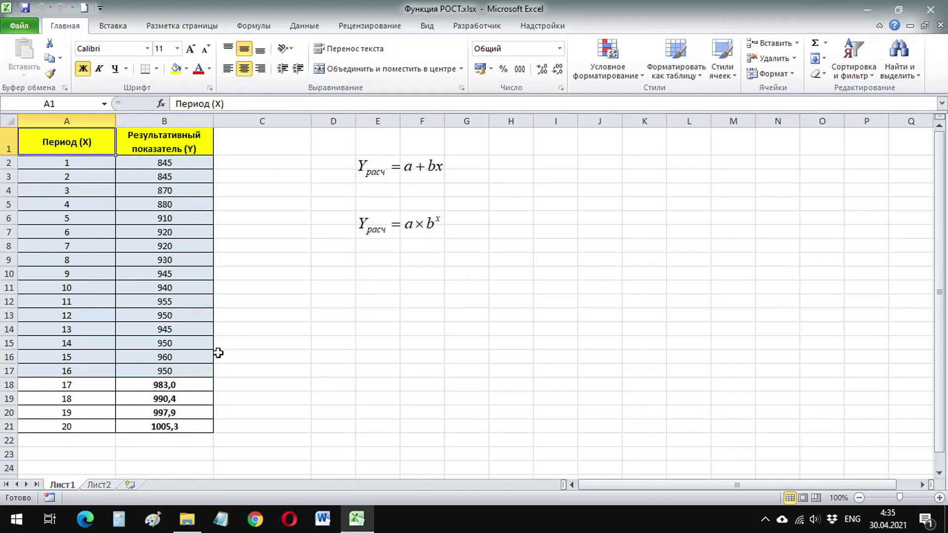
Look over the historical data in A1:B17 and the forecast cells B18:B21.
drag(185, 383, 183, 427)
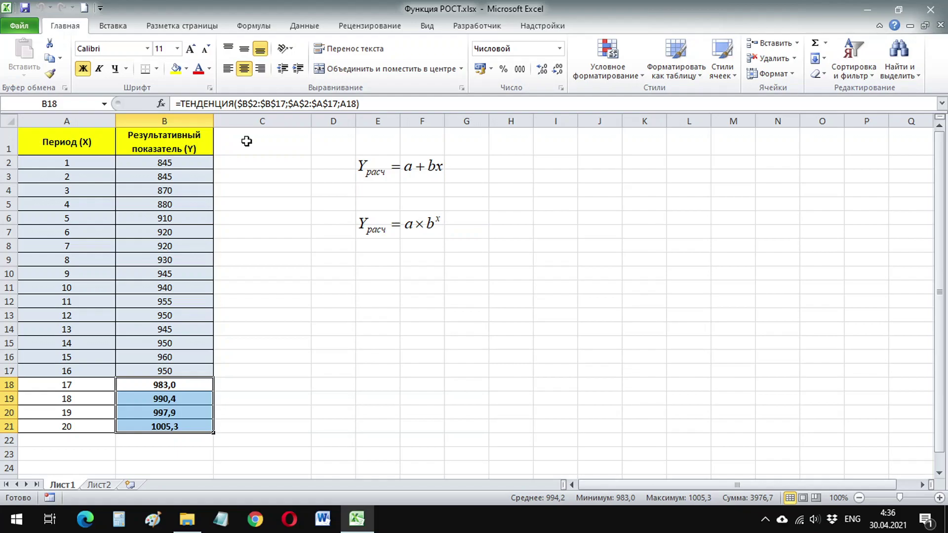
click(186, 145)
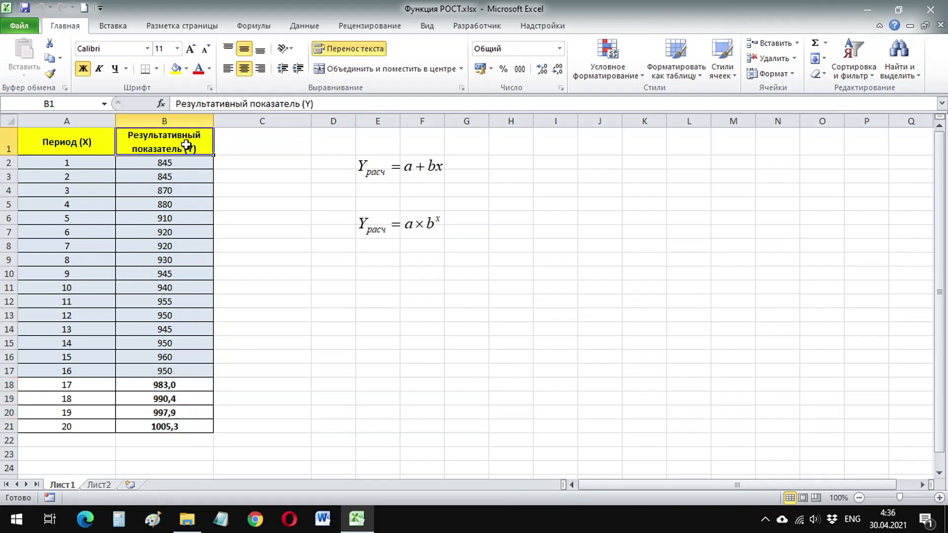
click(104, 142)
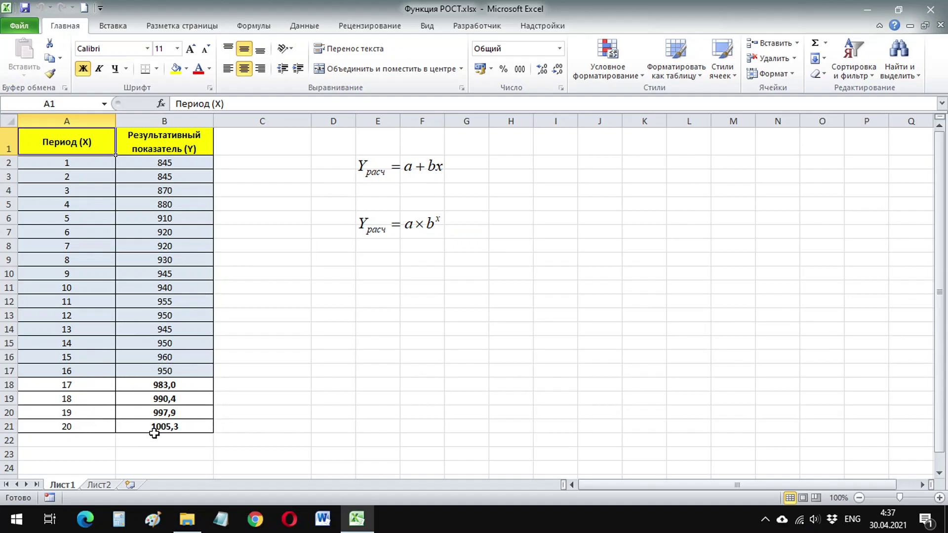
drag(73, 143, 176, 367)
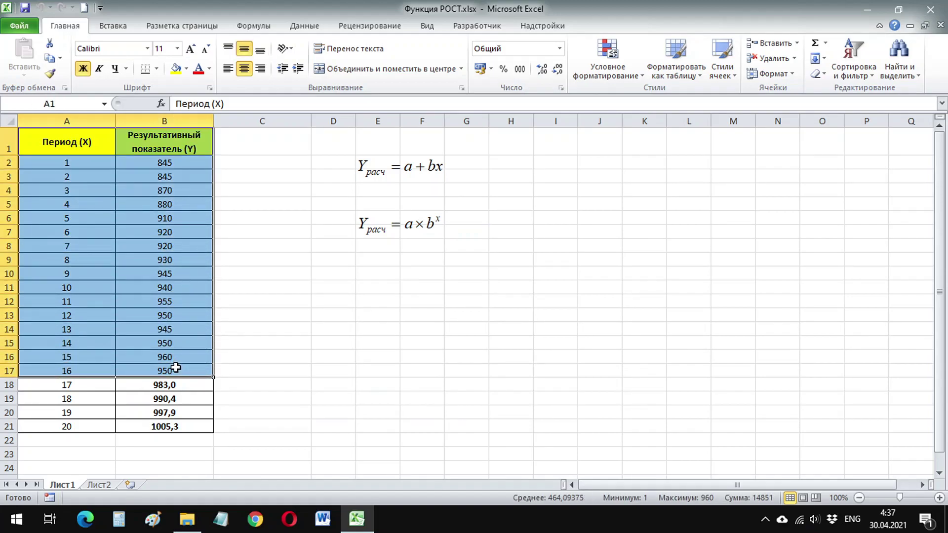
drag(179, 386, 182, 430)
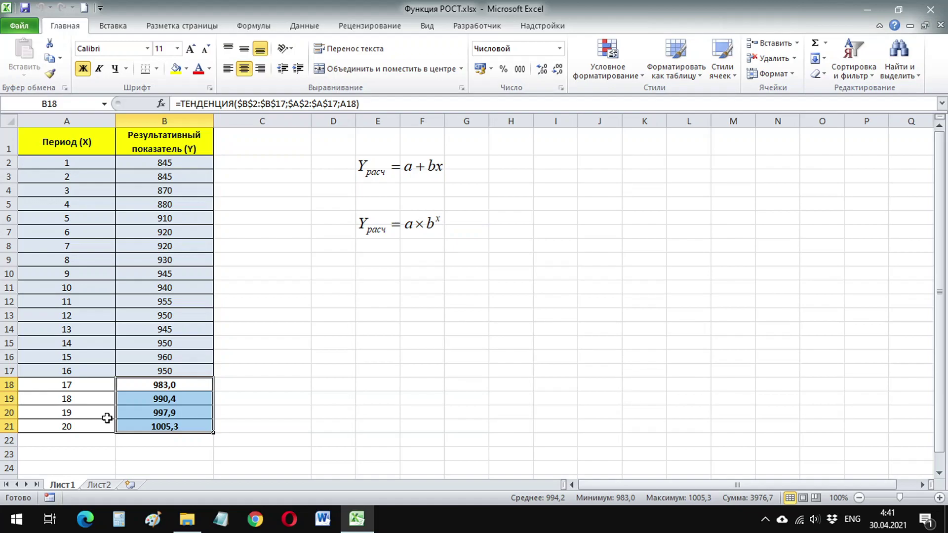
Copy the result column B1:B17 into column C starting at C1.
drag(176, 139, 181, 375)
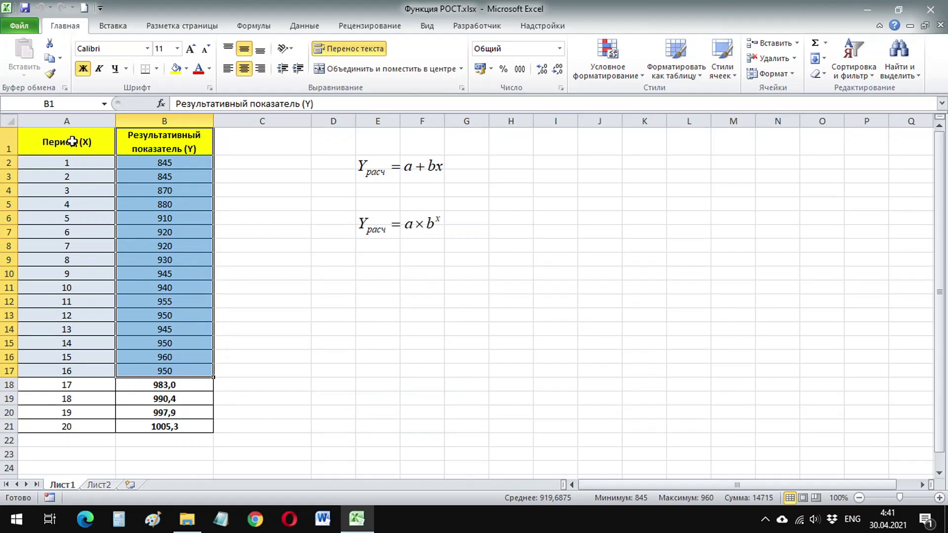
click(51, 59)
click(252, 142)
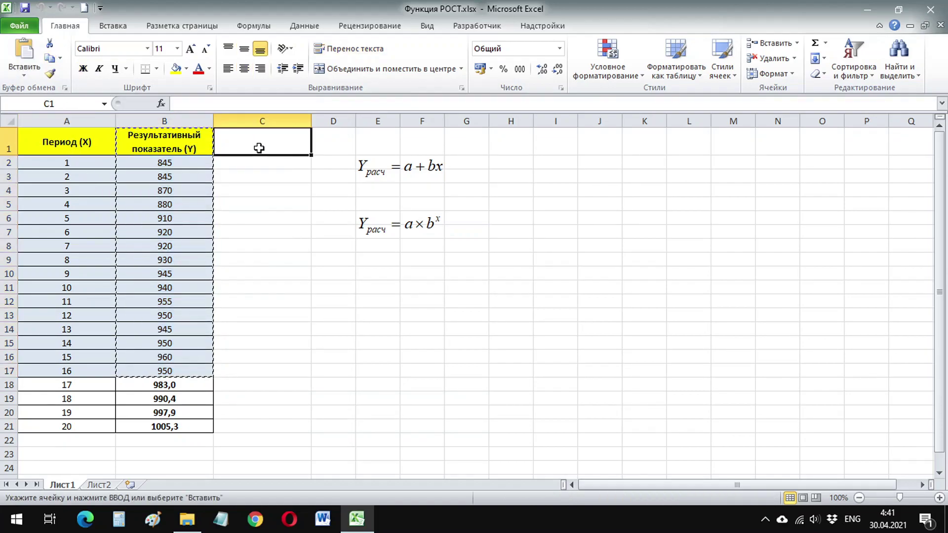
click(30, 50)
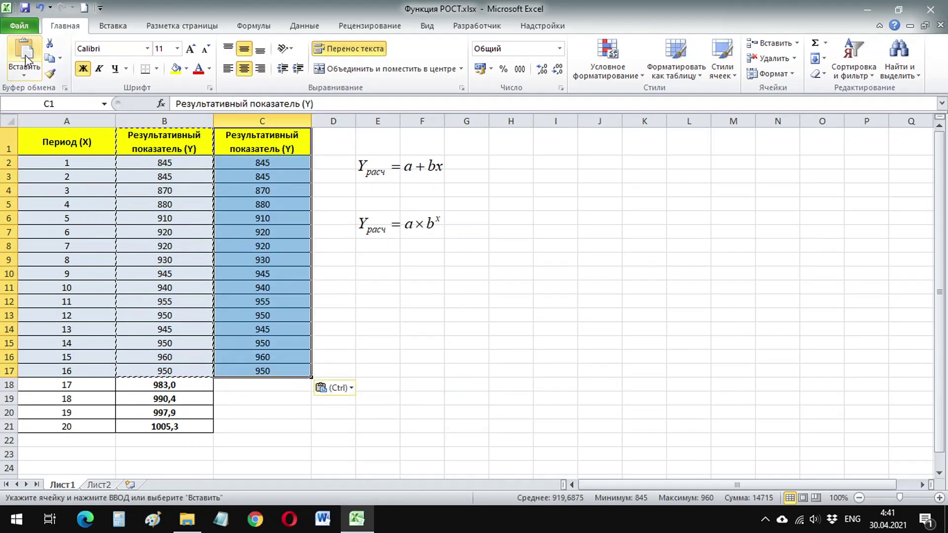
Select C18 and start inserting a function there.
drag(246, 384, 250, 428)
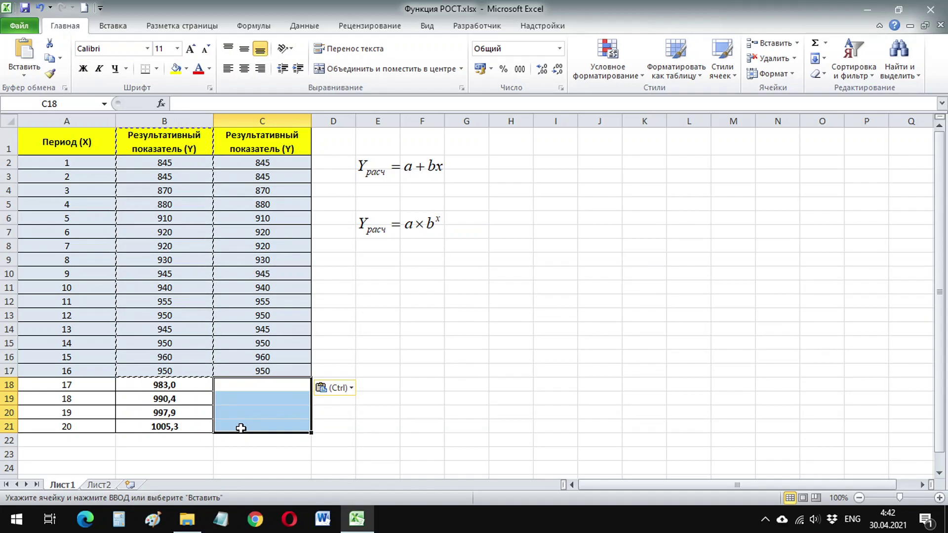
click(259, 388)
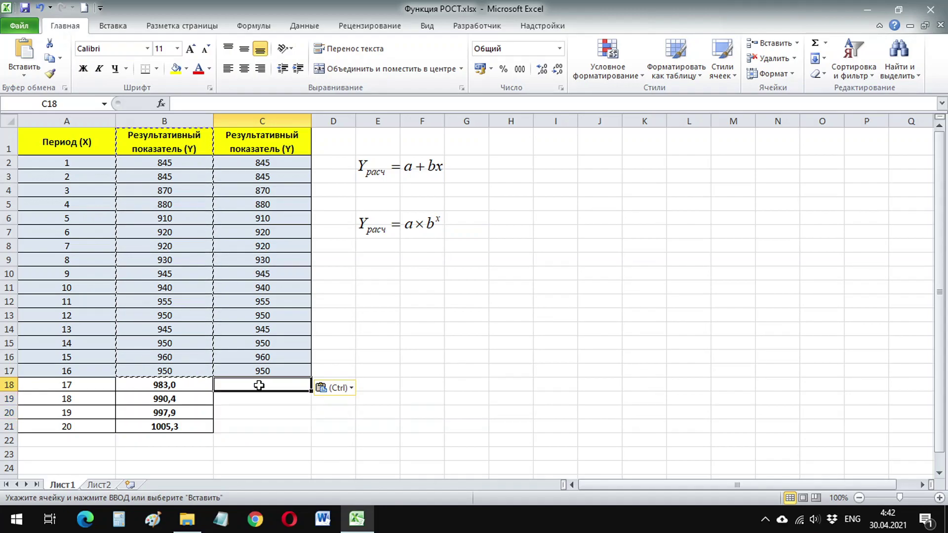
click(161, 104)
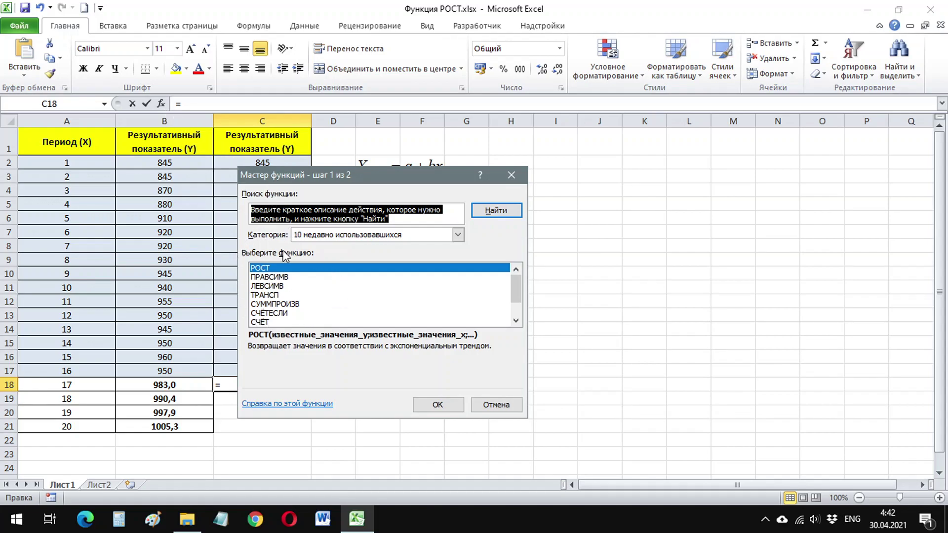
Enter =РОСТ(C2:C17;A2:A17;A18) in C18, giving the forecast 985,435766.
click(439, 403)
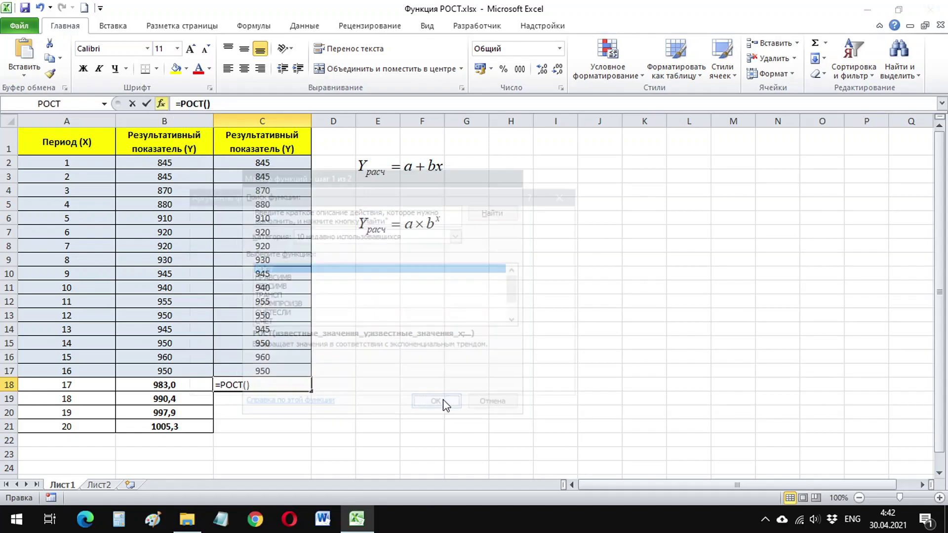
drag(307, 202, 479, 270)
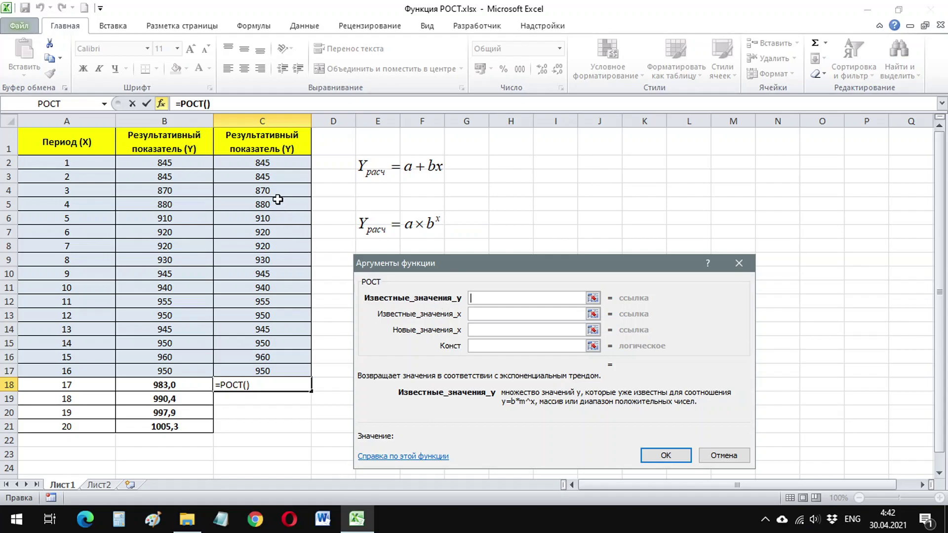
drag(269, 165, 274, 364)
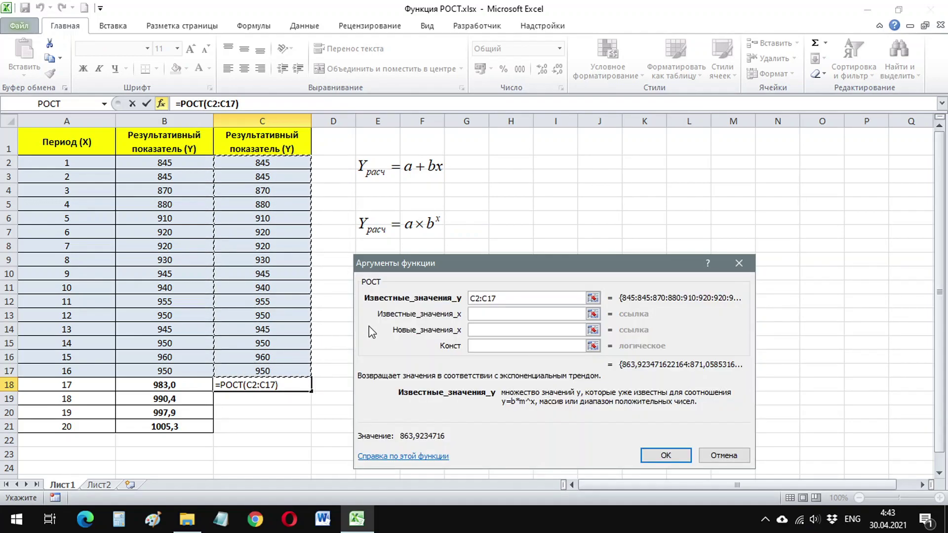
click(485, 316)
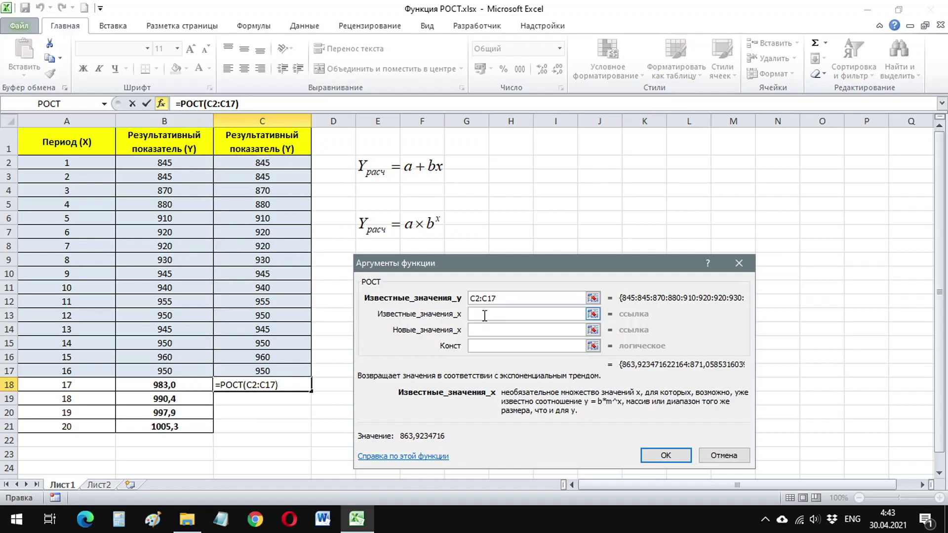
drag(100, 161, 99, 371)
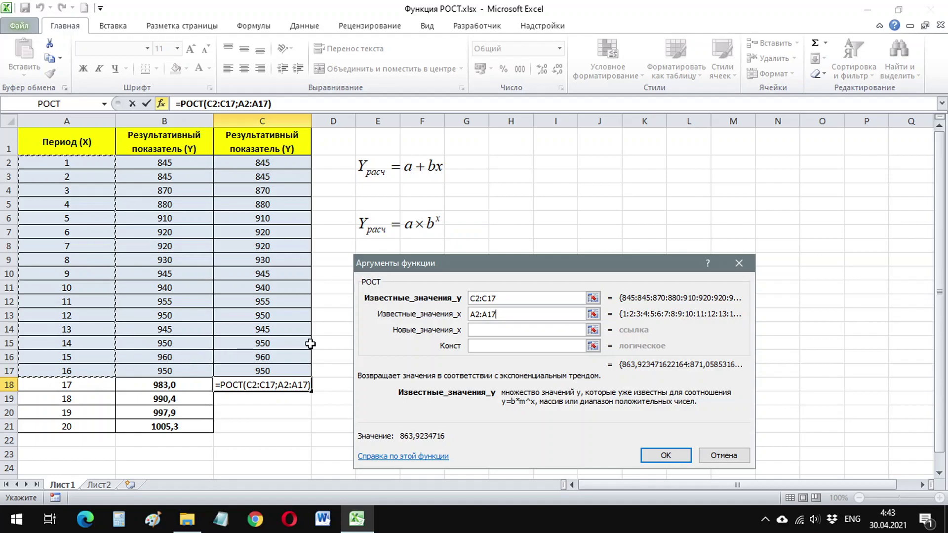
click(473, 330)
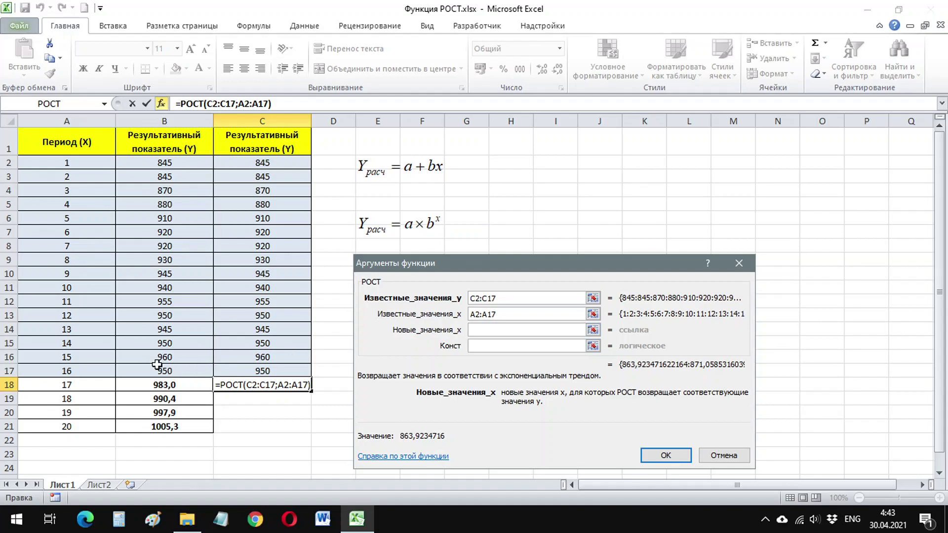
click(65, 381)
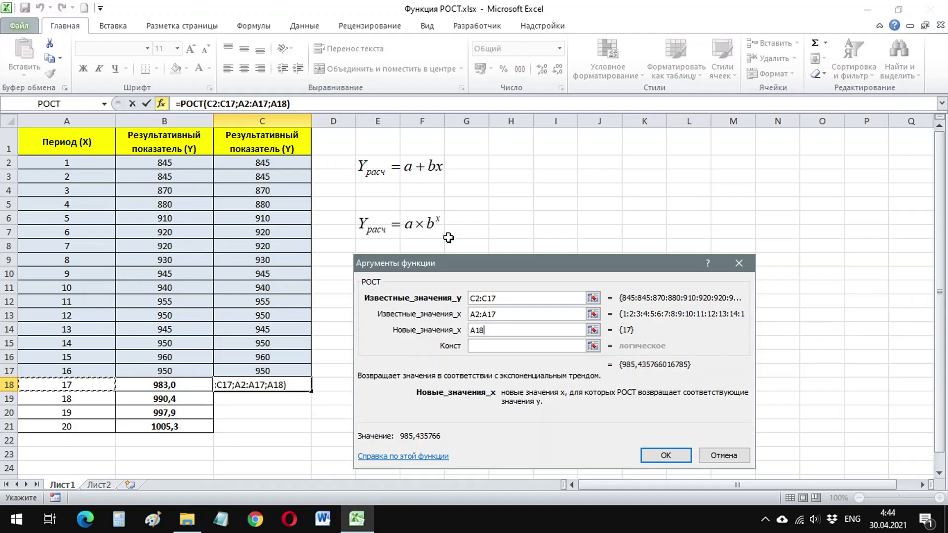
click(666, 455)
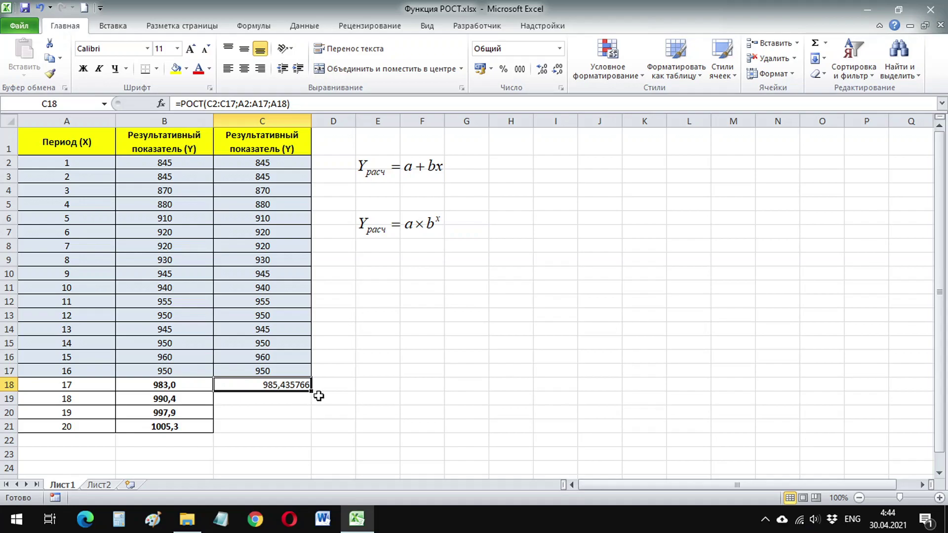
Format C18:C21 centred, bold, with all borders and one decimal place.
drag(289, 385, 282, 427)
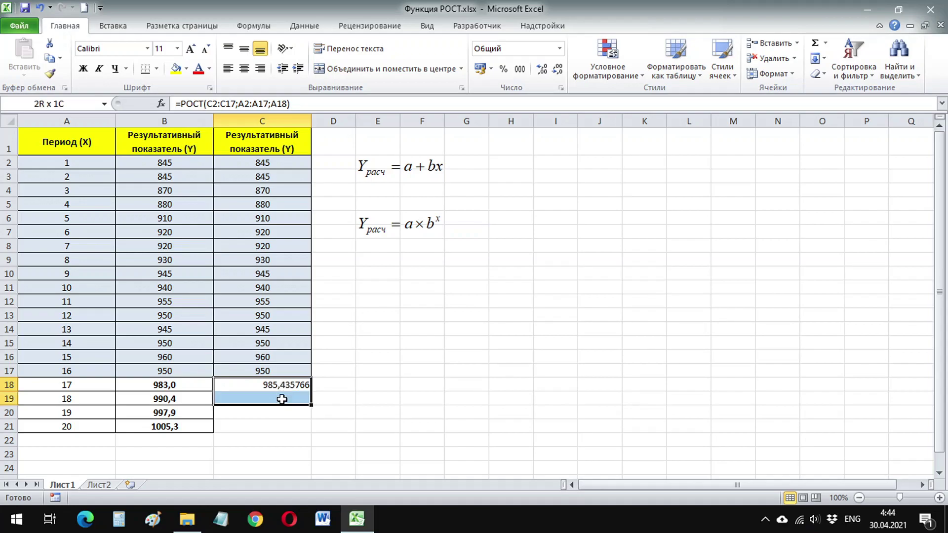
click(244, 69)
click(83, 69)
click(156, 68)
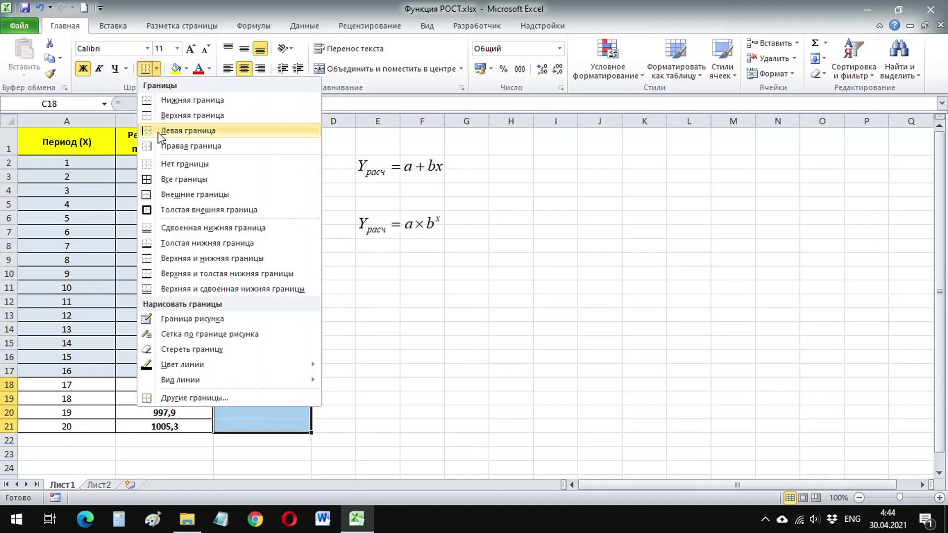
click(170, 177)
click(557, 70)
click(557, 69)
click(557, 69)
click(557, 69)
click(557, 69)
Make C18's РОСТ ranges absolute as $C$2:$C$17 and $A$2:$A$17.
click(294, 385)
key(alt+shift)
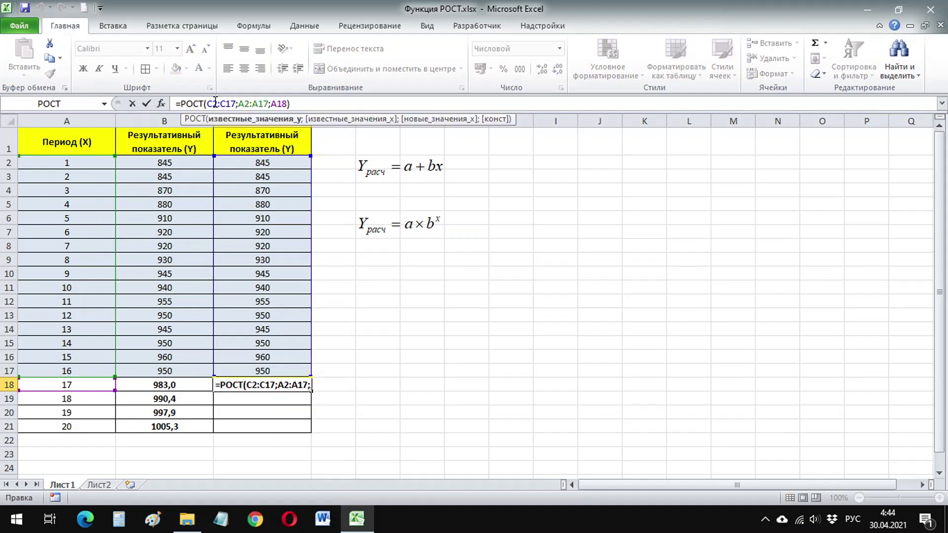
key(F4)
click(235, 103)
key(F4)
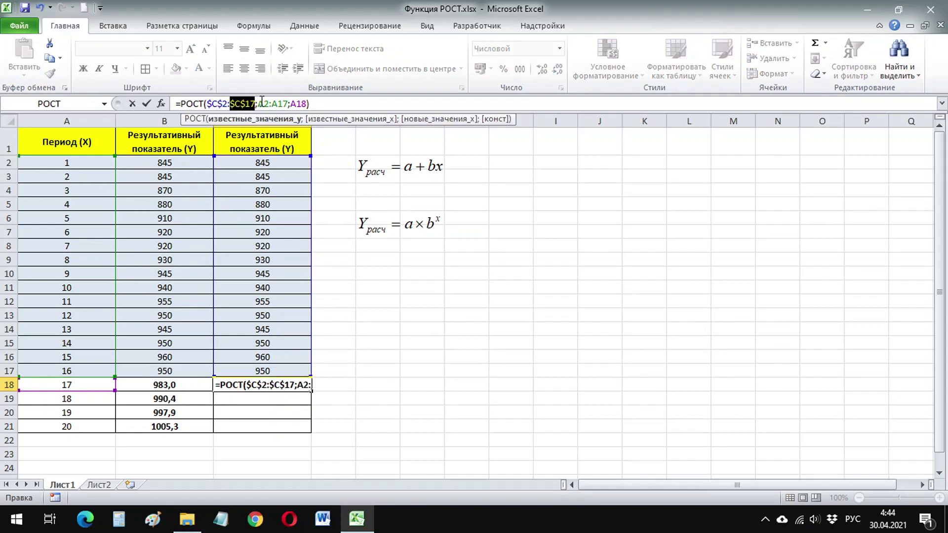
click(262, 103)
key(F4)
click(288, 103)
key(F4)
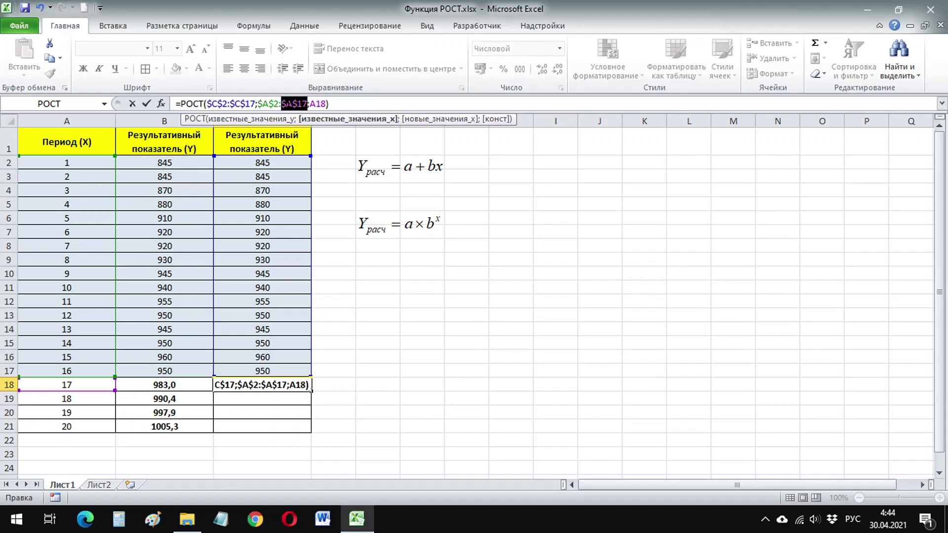
key(Return)
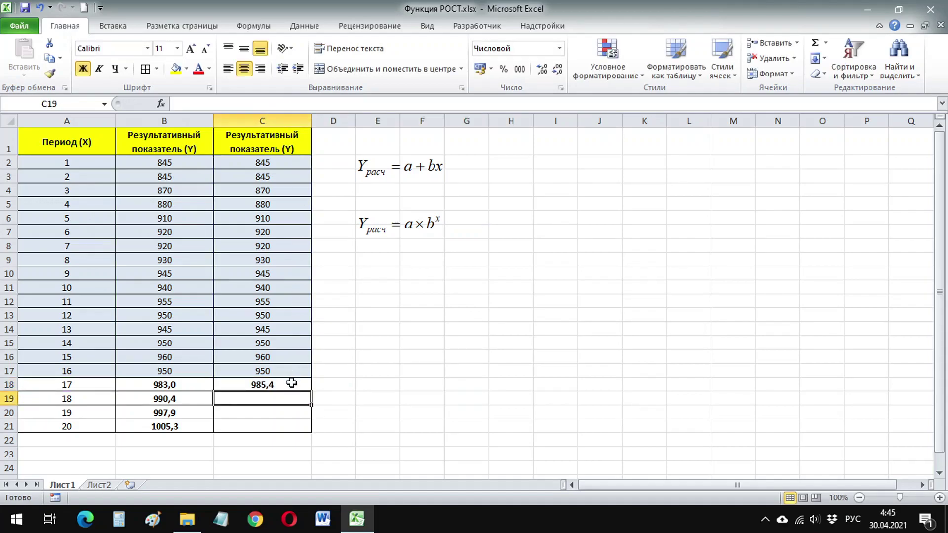
click(294, 384)
Fill the РОСТ formula down to C21 (993,6; 1001,8; 1010,1) and compare with column B.
drag(311, 391, 307, 430)
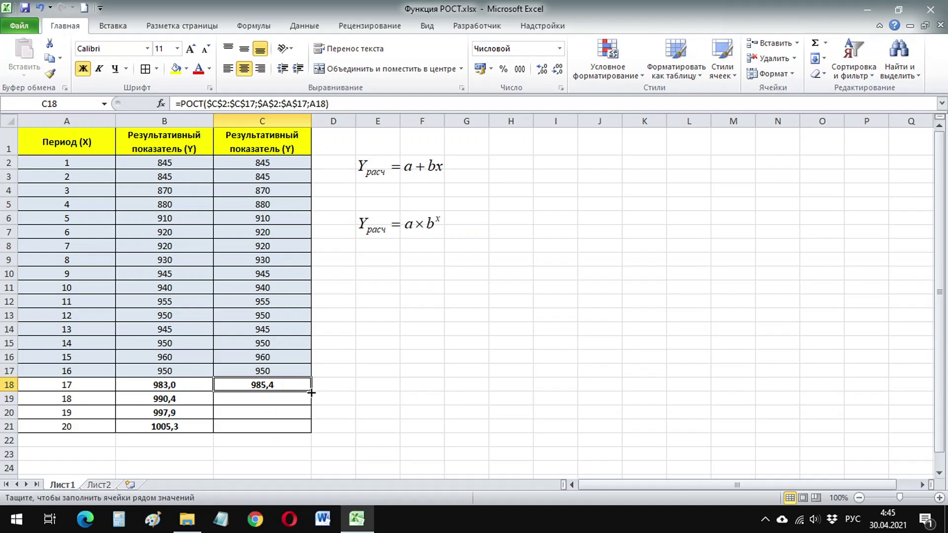
click(295, 435)
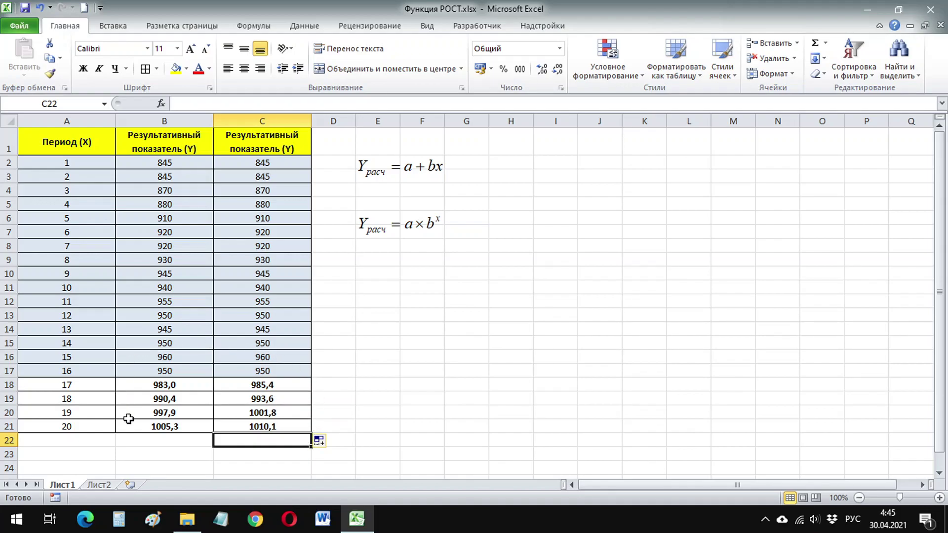
mouse_move(188, 385)
mouse_down()
mouse_move(184, 400)
mouse_move(209, 425)
mouse_up()
drag(260, 385, 263, 427)
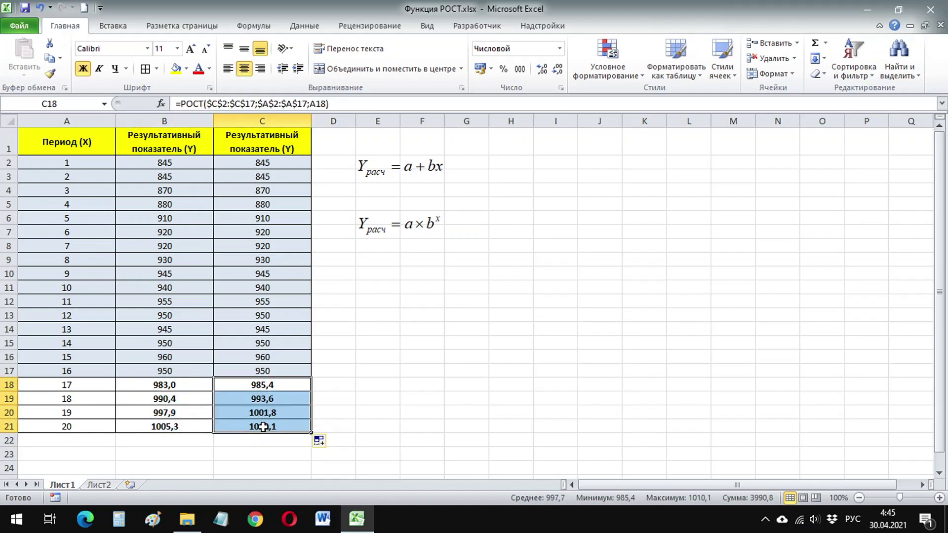
click(273, 453)
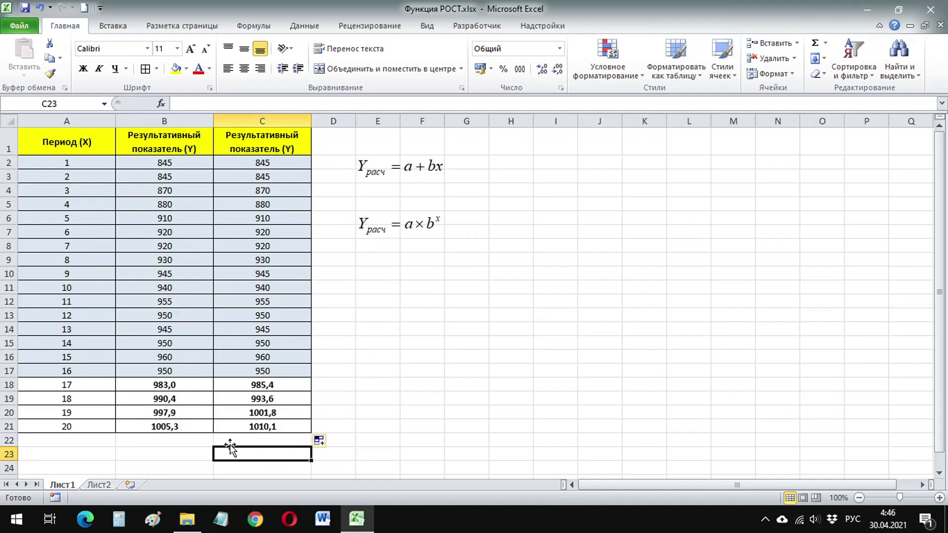
click(168, 141)
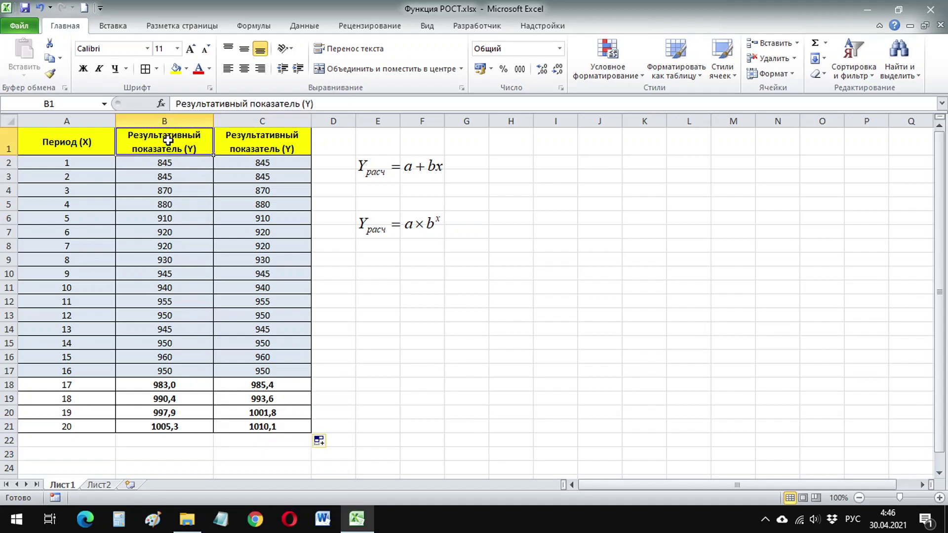
Label B1 'Тенденция' and C1 'Рост', then select B1:C21 for charting.
text(Тенденция)
key(Tab)
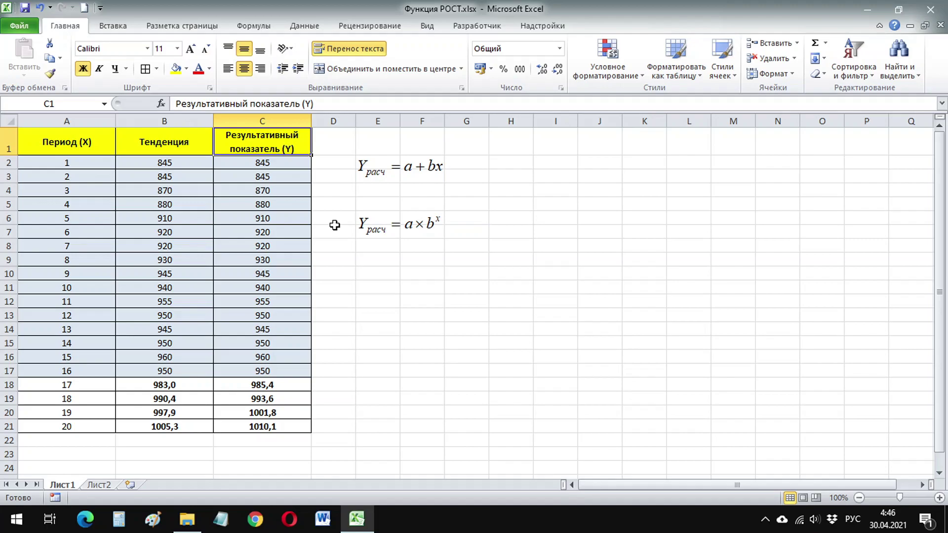
text(Рост)
key(Return)
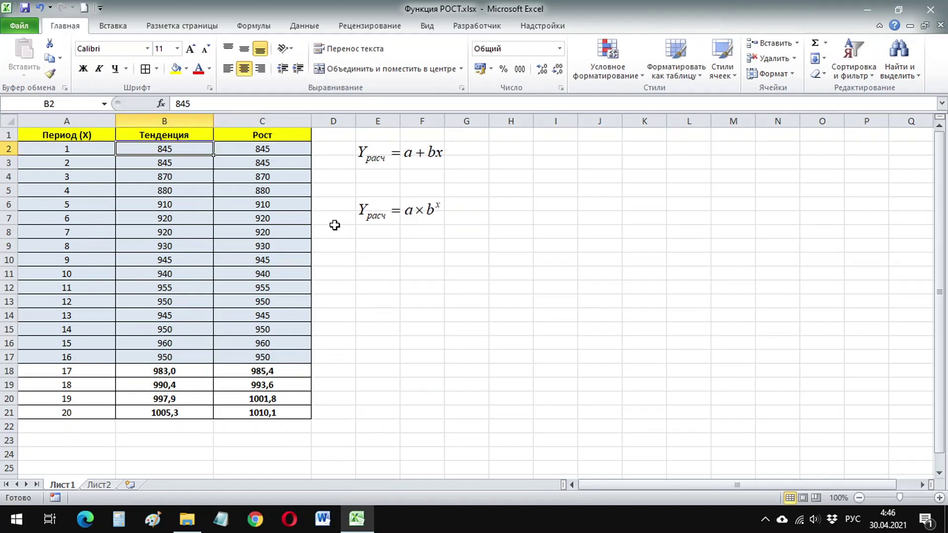
drag(168, 136, 262, 411)
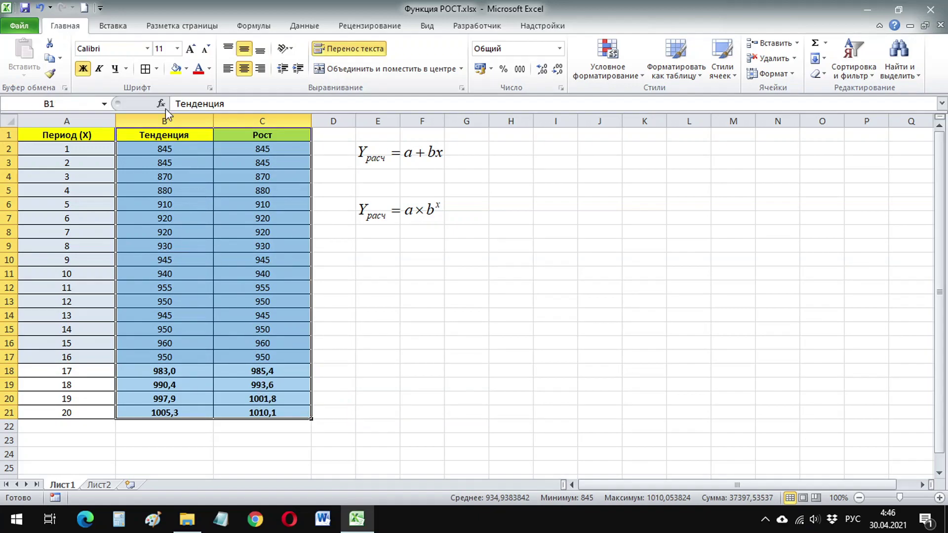
click(113, 26)
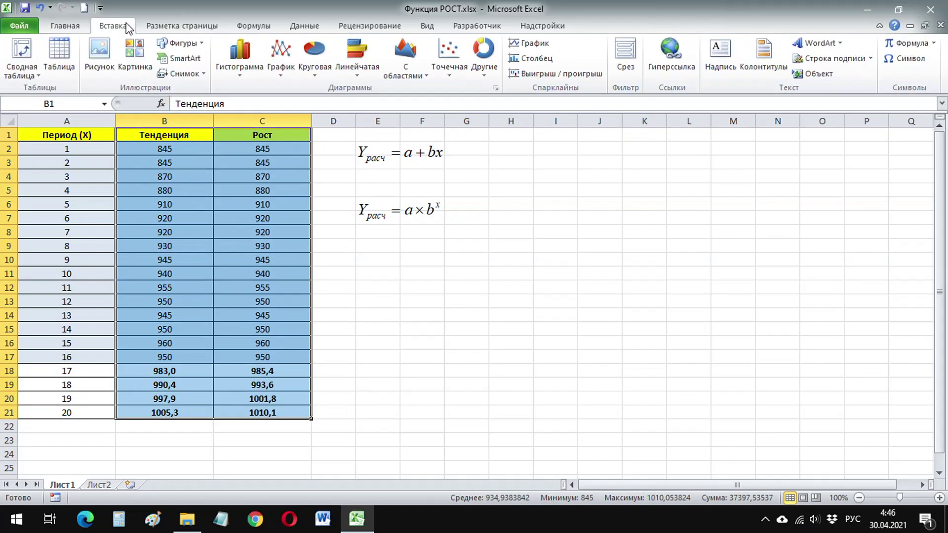
Insert an enlarged line chart of the Тенденция and Рост series, then reselect the source data.
click(276, 73)
click(287, 114)
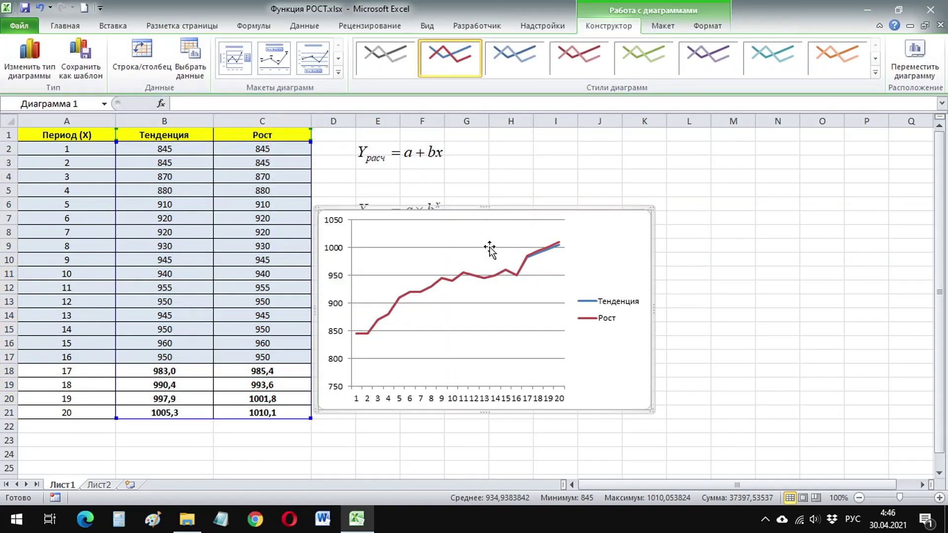
drag(651, 409, 722, 469)
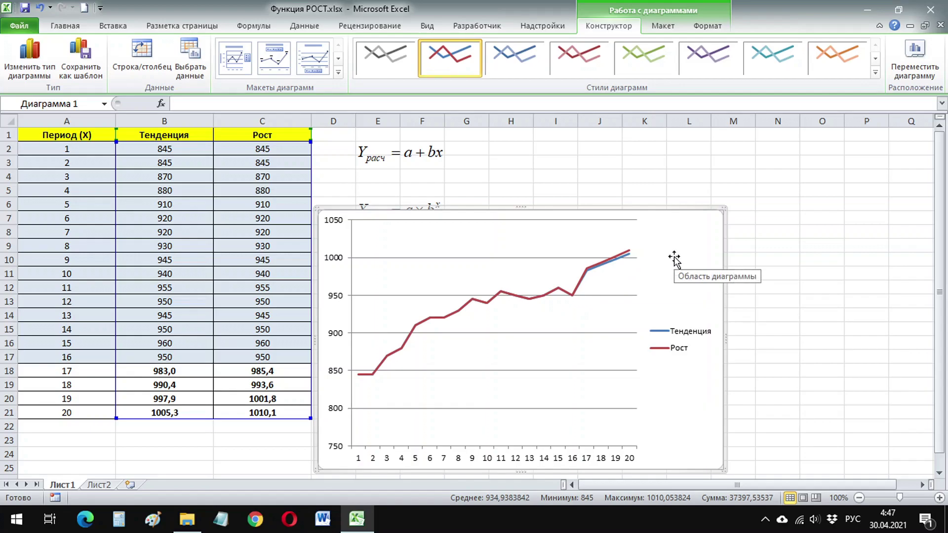
drag(190, 136, 187, 356)
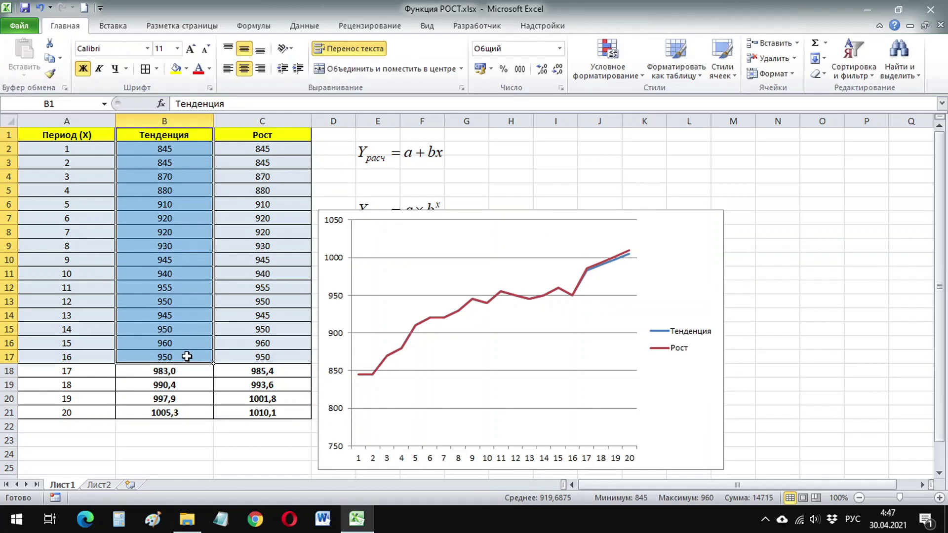
drag(87, 139, 88, 353)
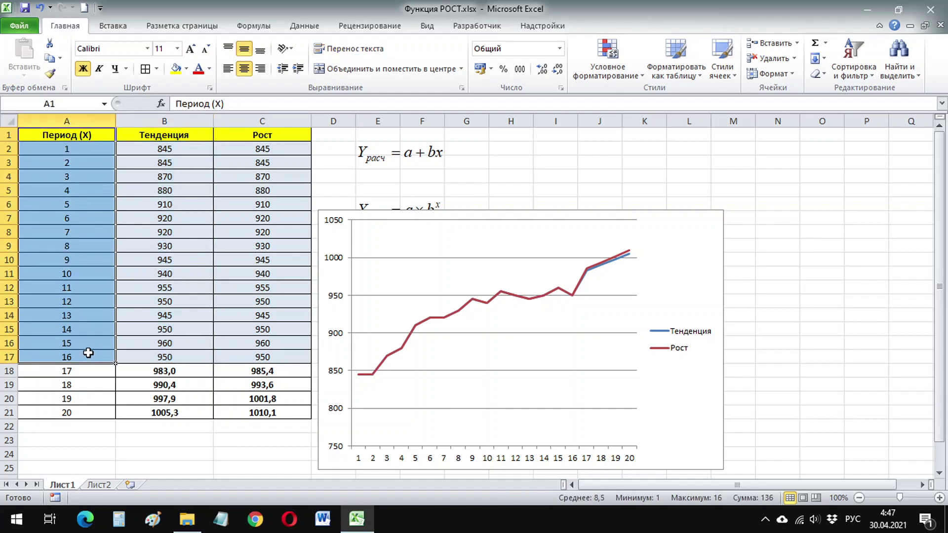
Switch to Лист2 and review the price, income and demand headers.
click(99, 484)
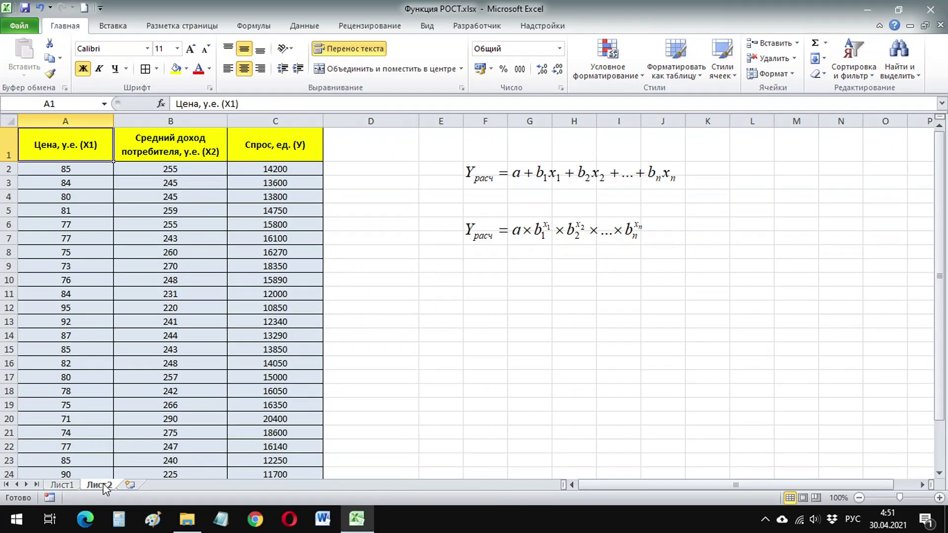
click(314, 155)
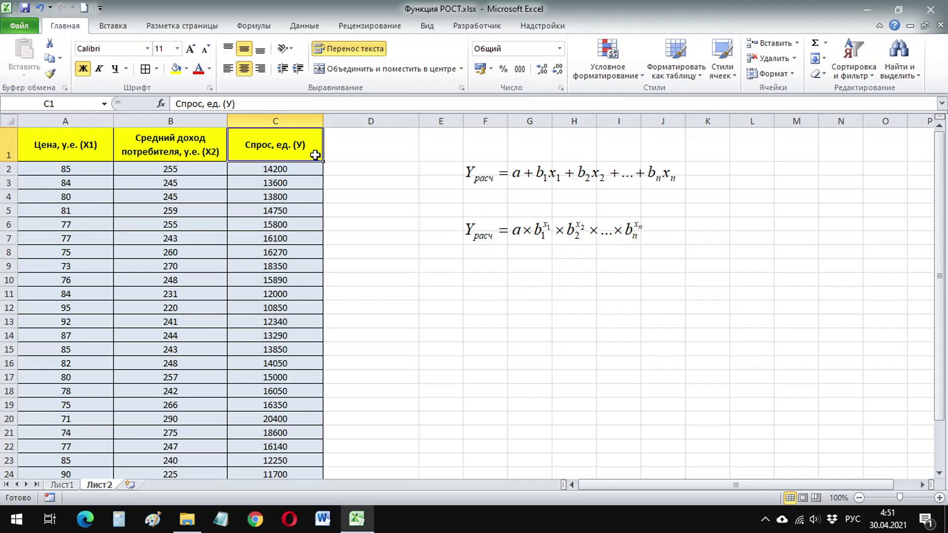
click(94, 155)
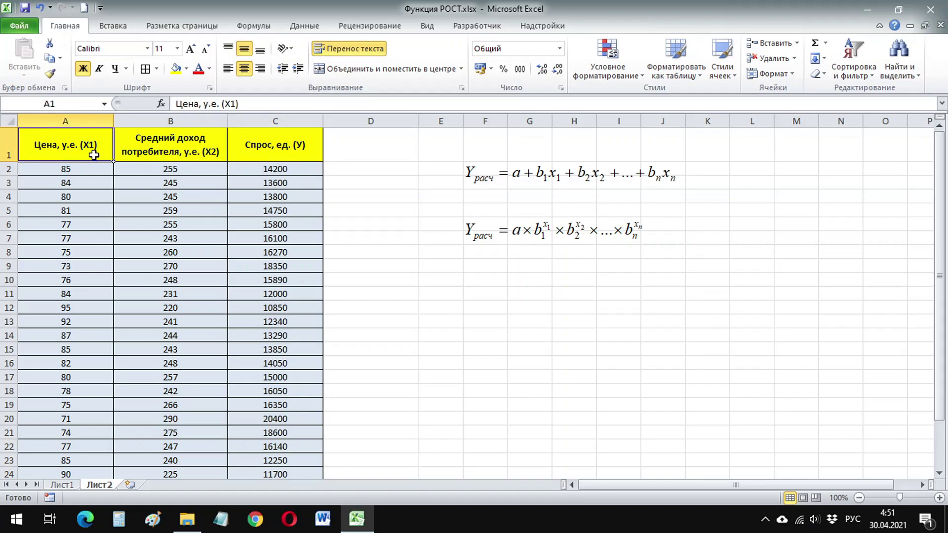
click(220, 134)
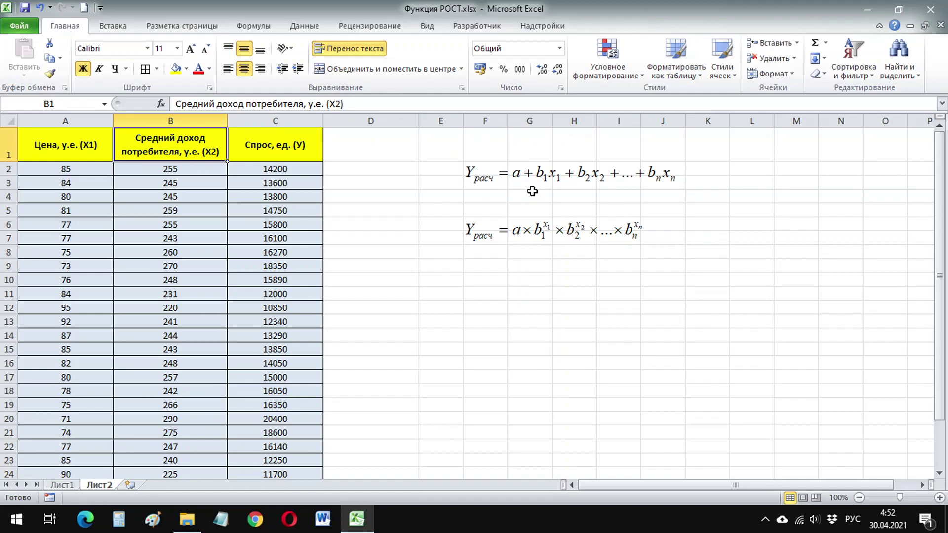
Check the ТЕНДЕНЦИЯ forecasts in C26:C29, then select demand range C1:C25.
scroll(301, 274, down, 5)
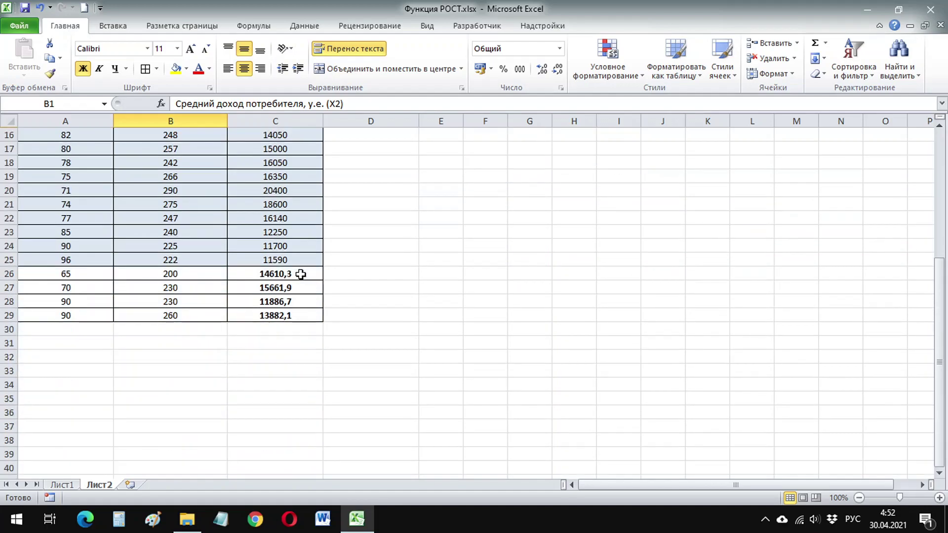
drag(296, 273, 296, 315)
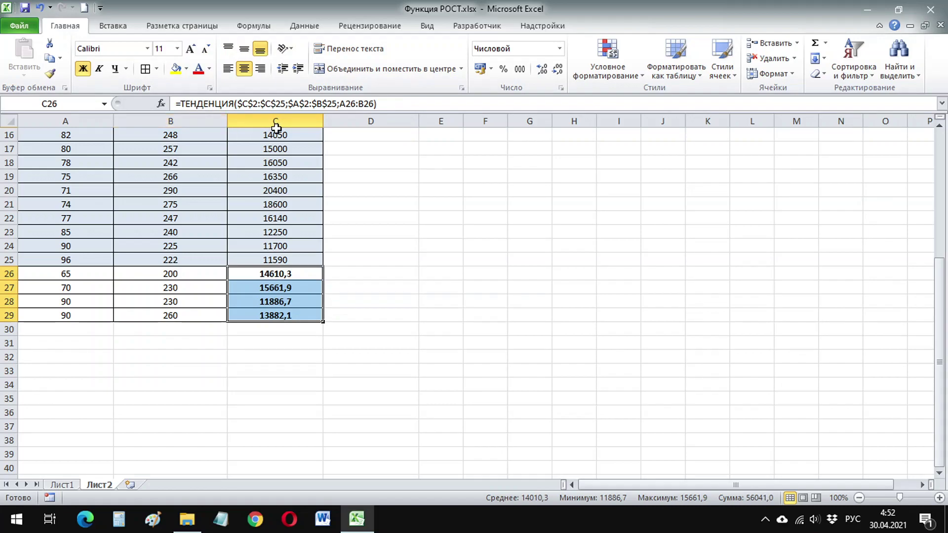
scroll(276, 129, up, 5)
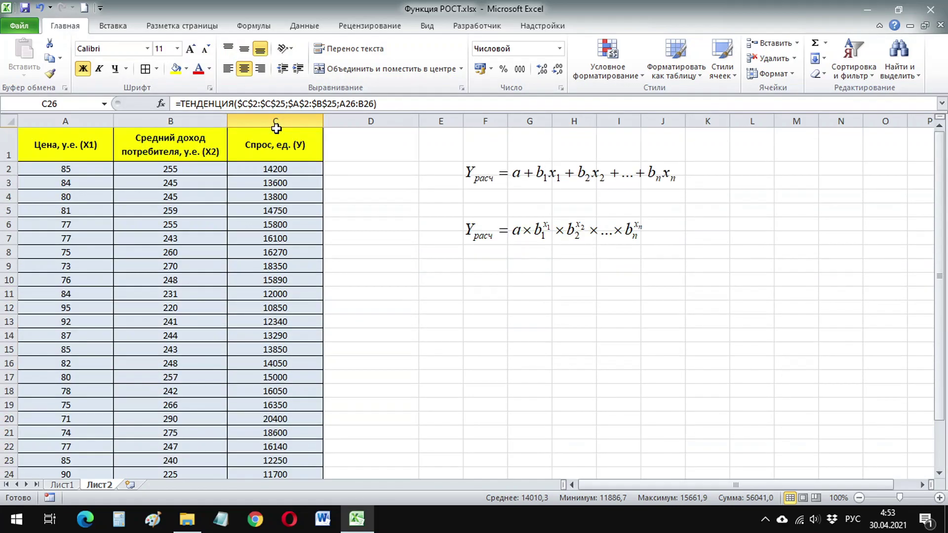
drag(276, 129, 278, 488)
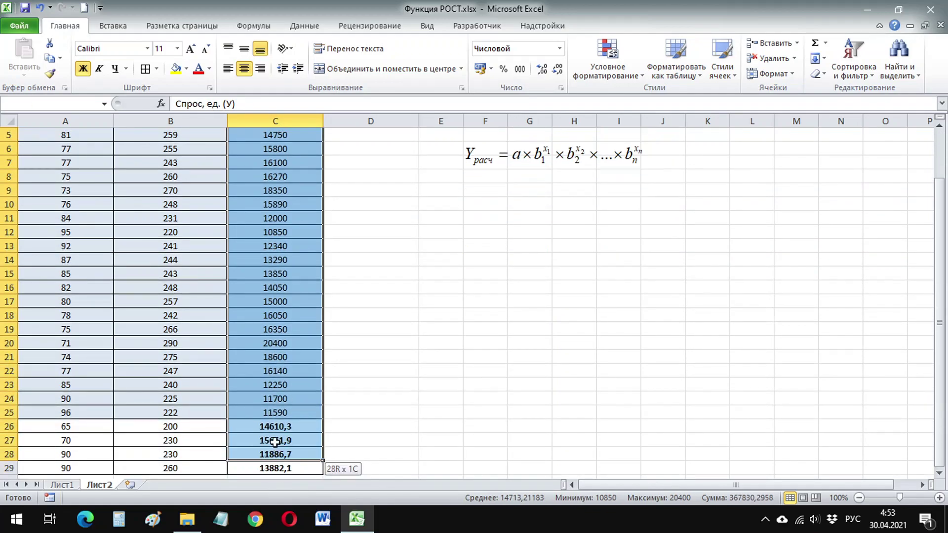
drag(278, 488, 275, 414)
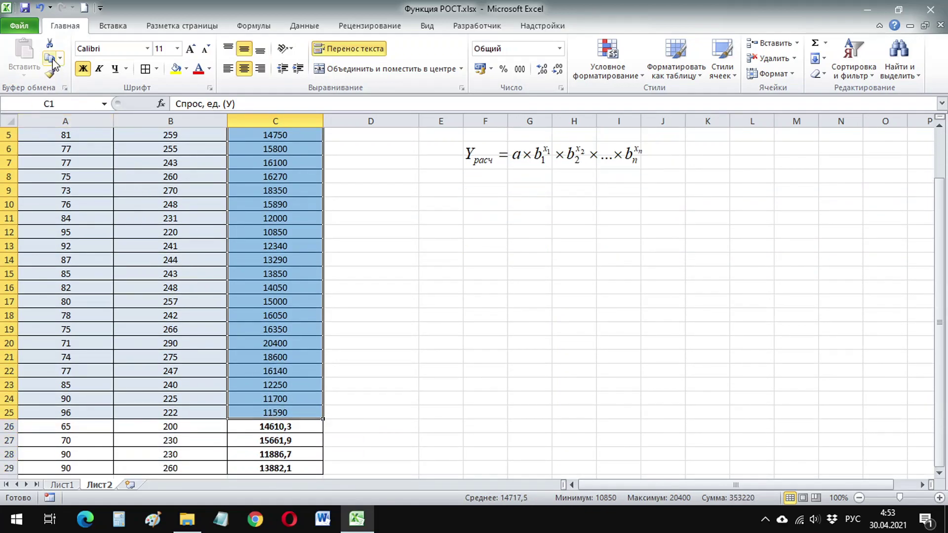
Paste the demand range C1:C25 into column D from D1, then select D26.
click(49, 58)
click(380, 148)
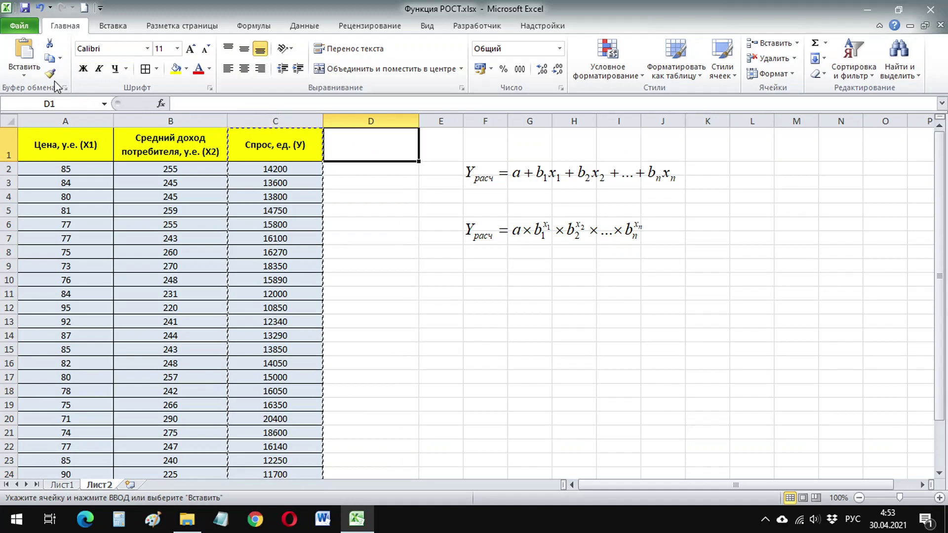
click(25, 51)
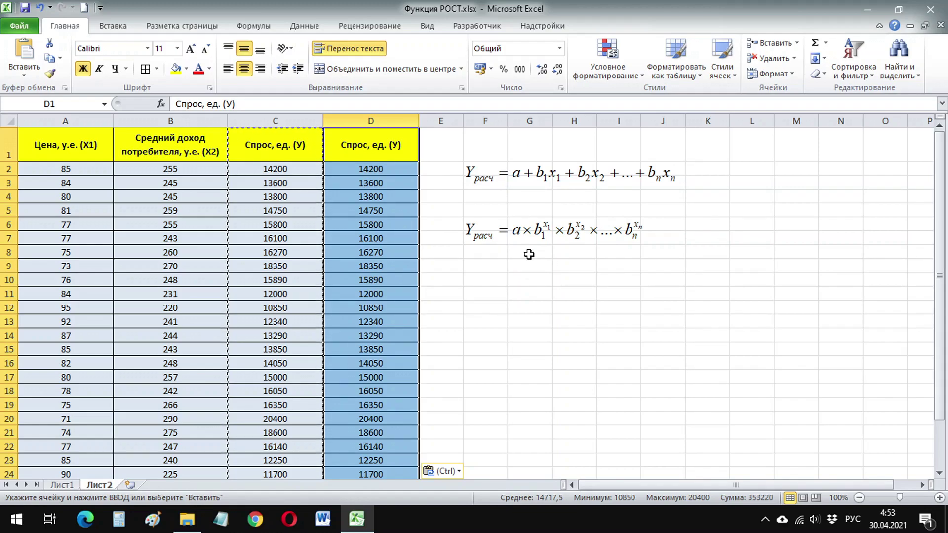
scroll(527, 254, down, 4)
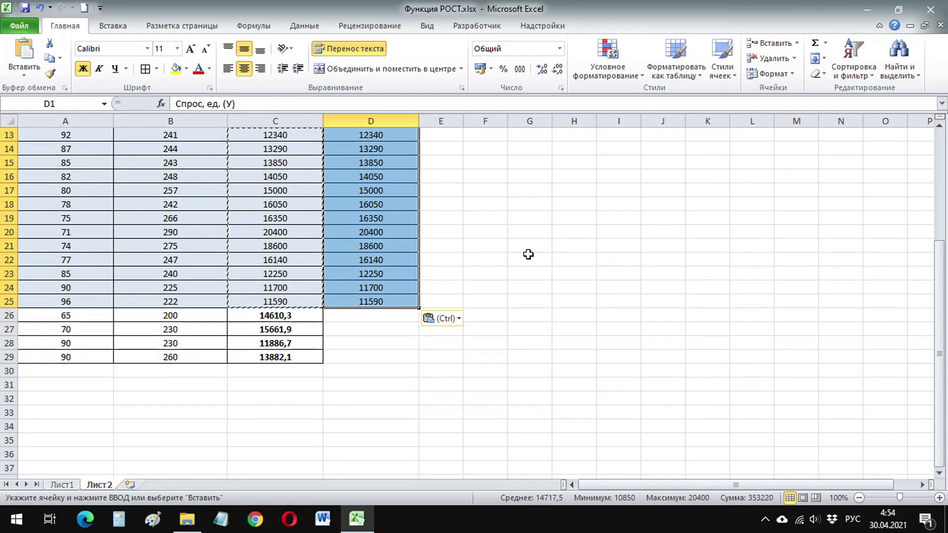
click(369, 313)
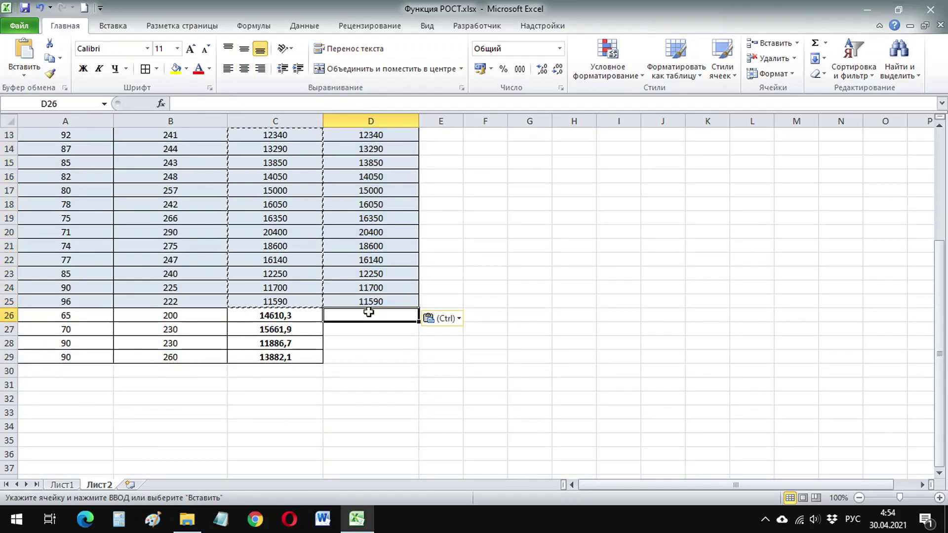
Enter =РОСТ(D2:D25;A2:B25;A26:B26) in D26, giving the demand forecast 15158,66671.
click(161, 103)
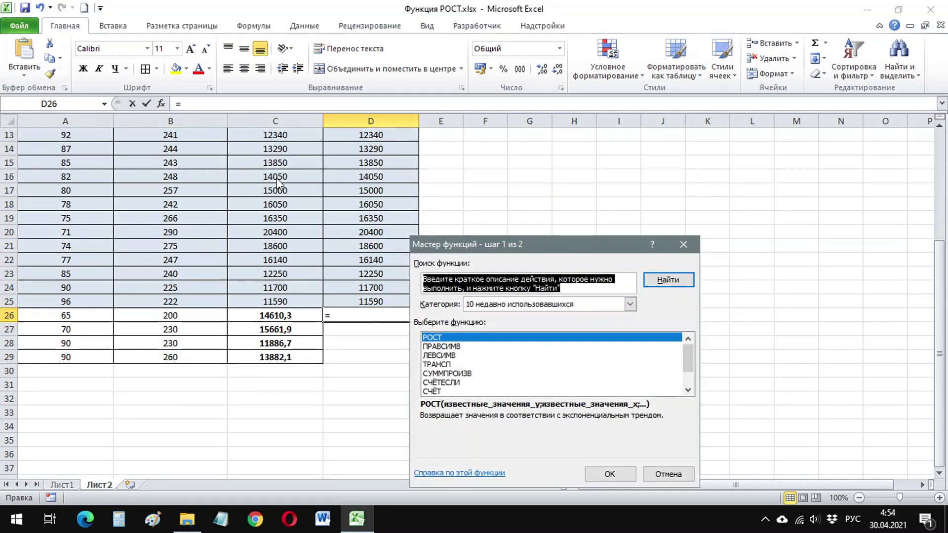
click(623, 475)
mouse_move(469, 271)
mouse_down()
mouse_move(511, 256)
mouse_move(543, 215)
mouse_up()
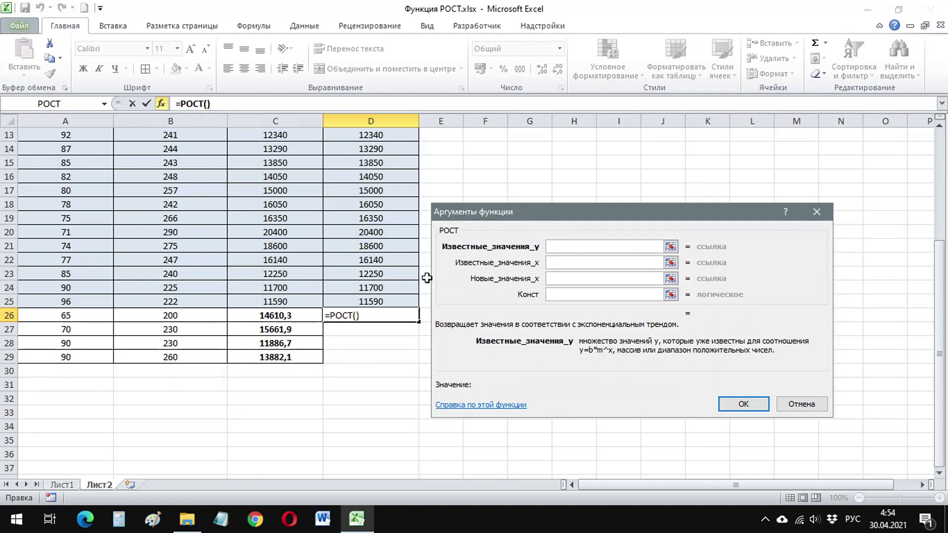
mouse_move(390, 300)
mouse_down()
mouse_move(376, 103)
mouse_move(374, 164)
mouse_up()
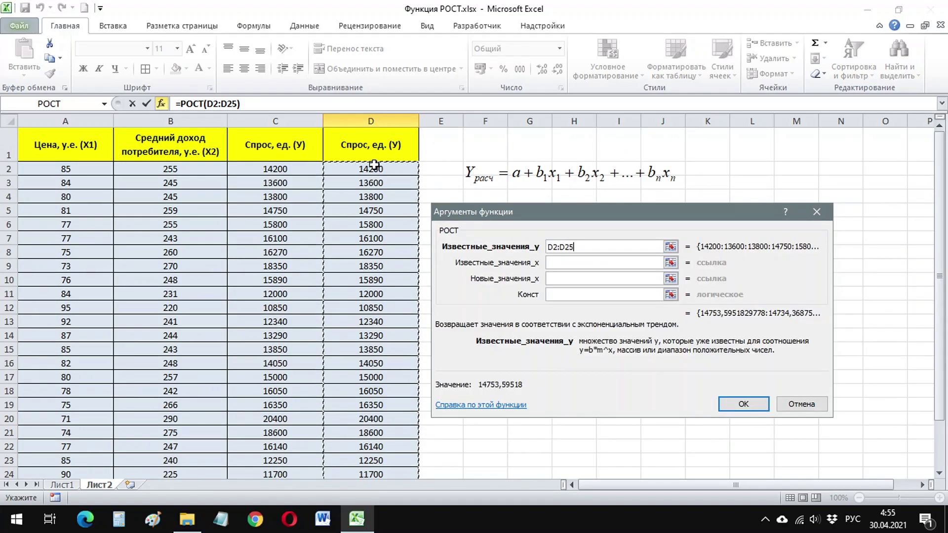
click(556, 261)
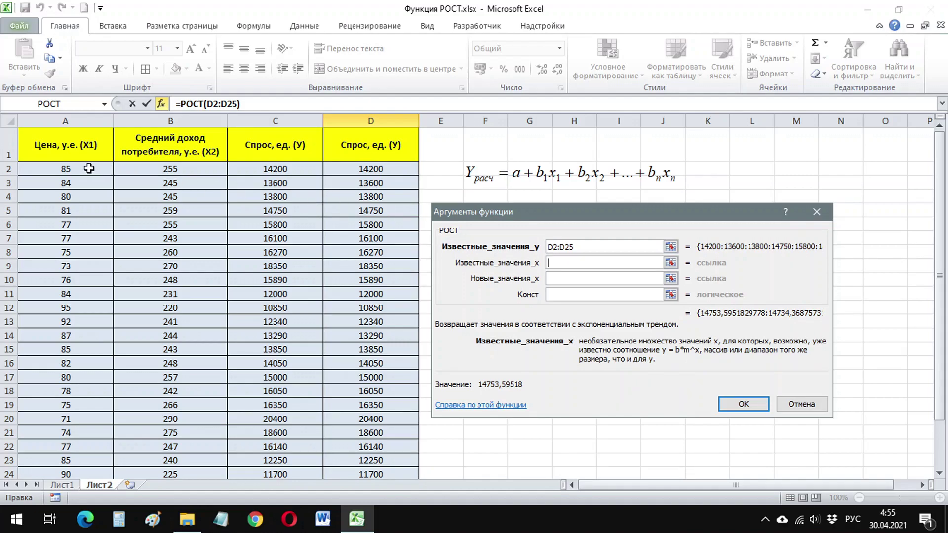
drag(90, 169, 181, 435)
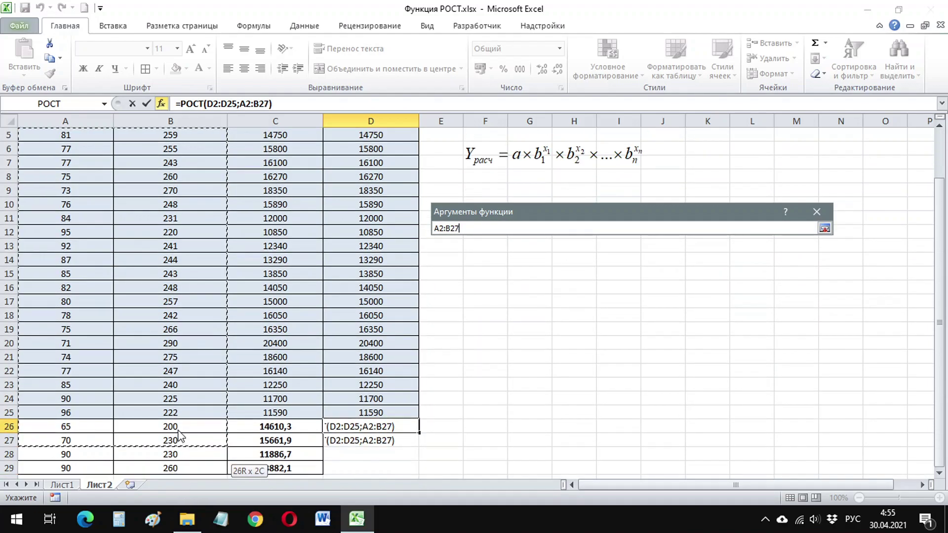
drag(181, 436, 177, 414)
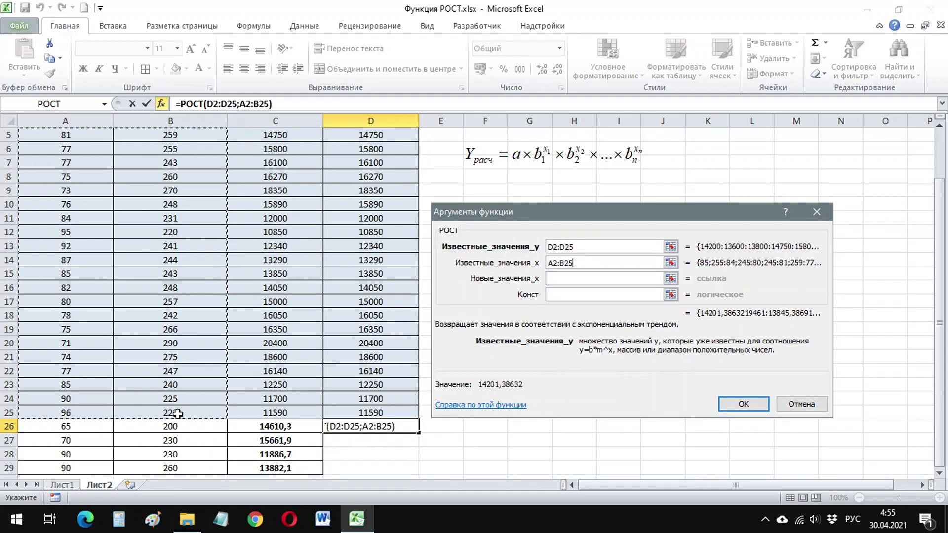
click(554, 278)
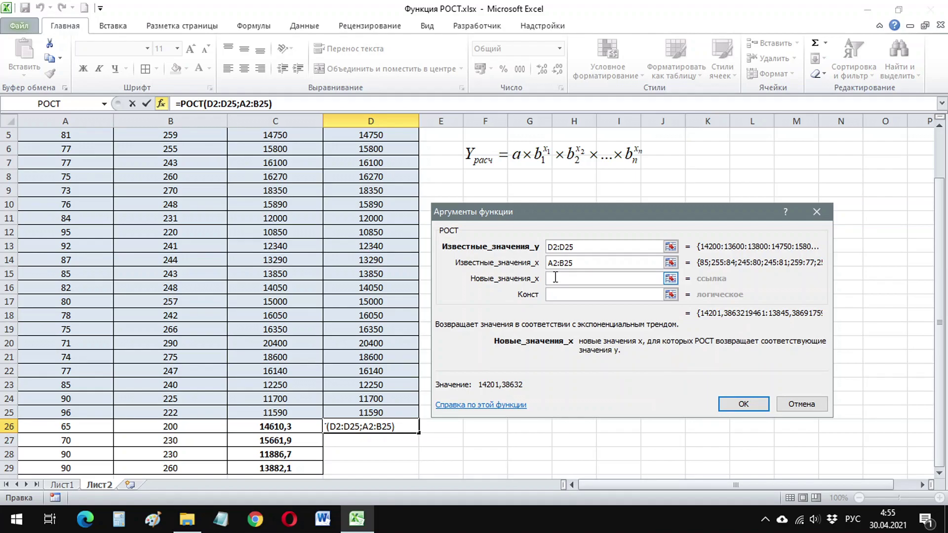
drag(98, 426, 135, 425)
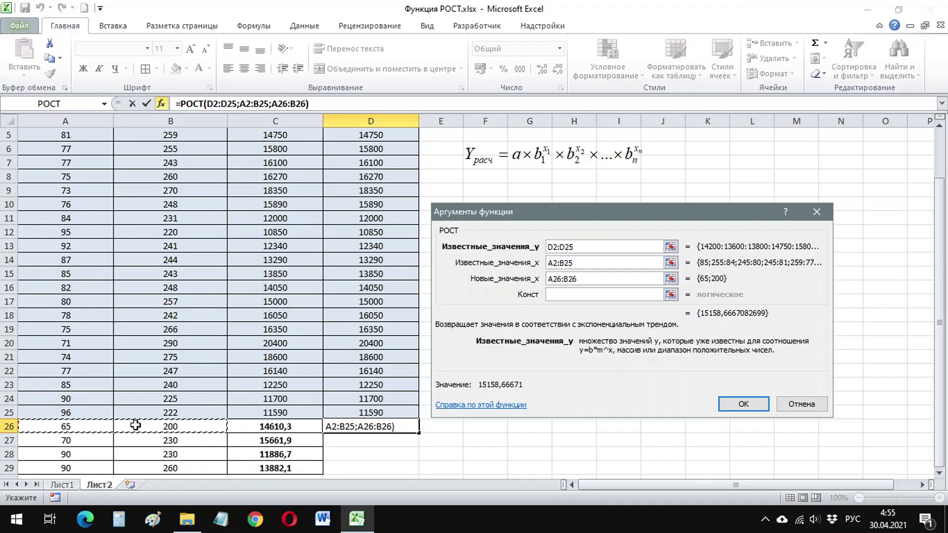
click(740, 404)
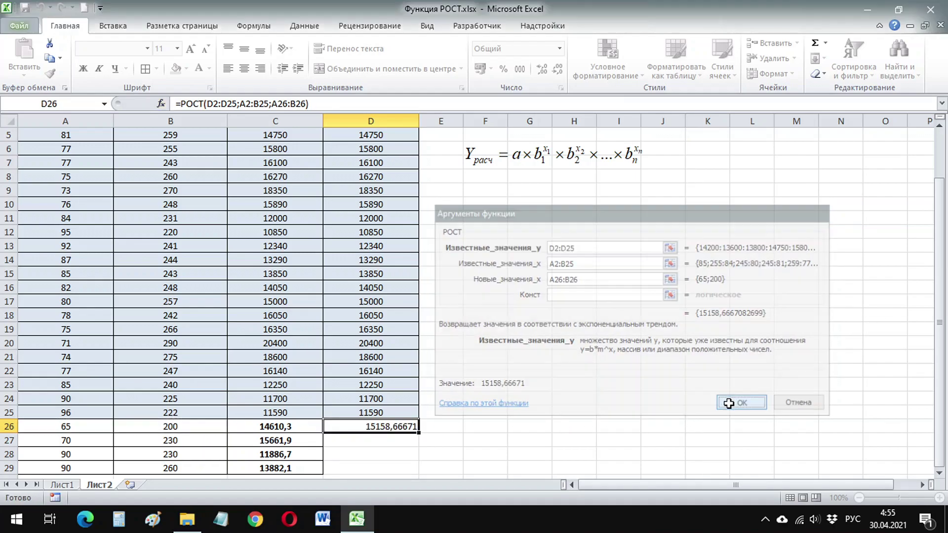
drag(392, 426, 392, 464)
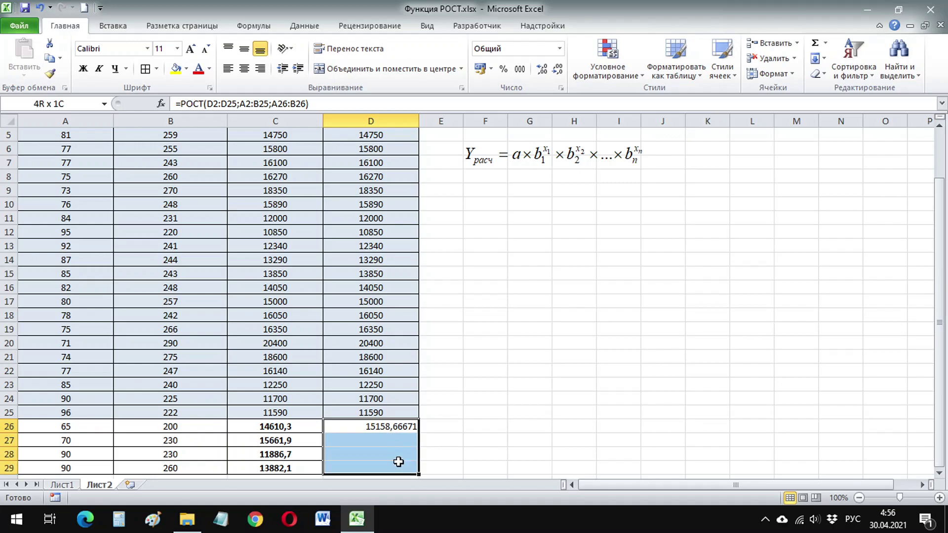
Format the D26 forecasts centred, bold, Числовой with one decimal place.
click(244, 68)
click(83, 69)
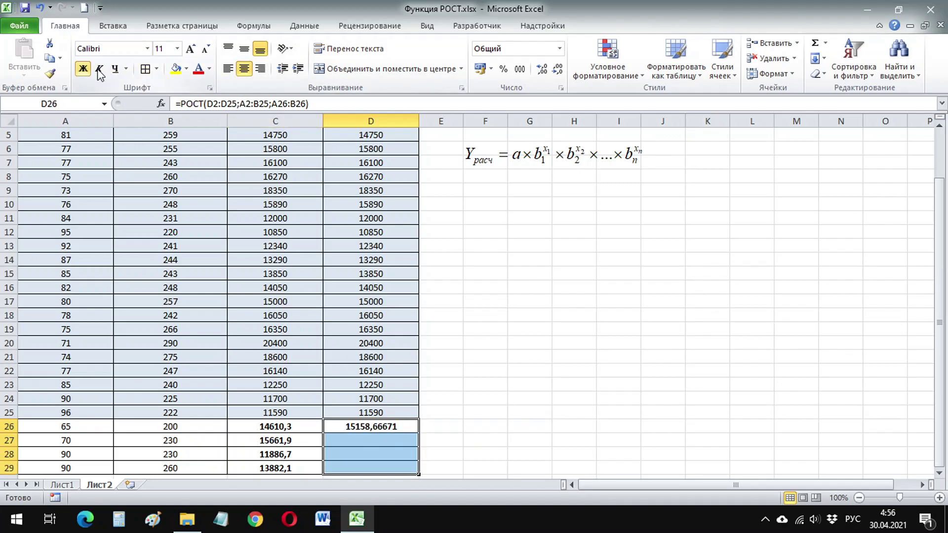
click(559, 69)
click(558, 69)
click(558, 69)
click(558, 69)
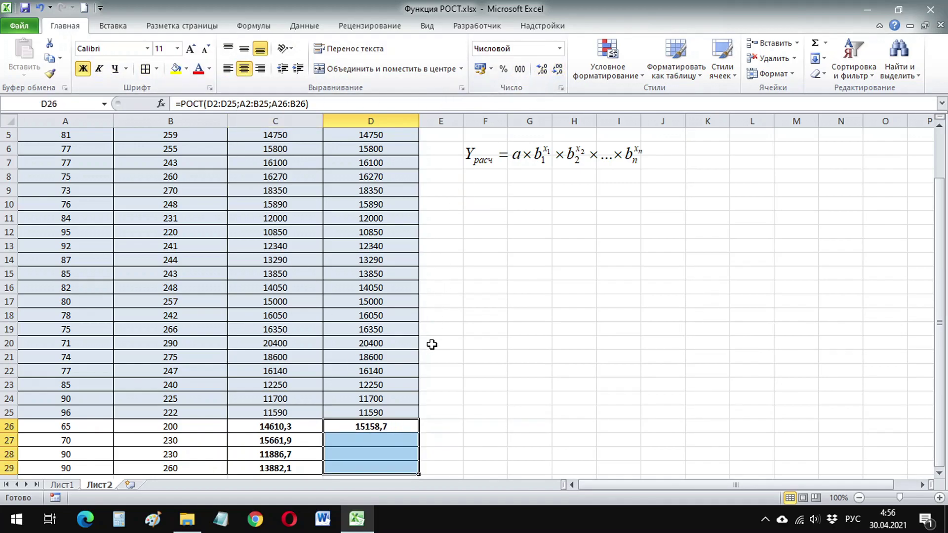
click(412, 427)
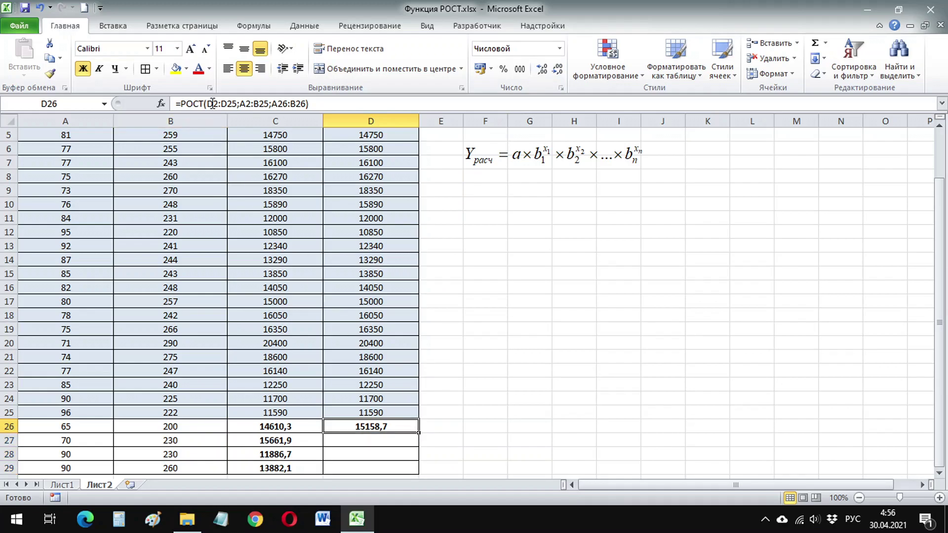
Lock D26's ranges as $D$2:$D$25 and $A$2:$B$25, then fill it down to D29.
double_click(212, 104)
key(F4)
double_click(238, 104)
key(F4)
double_click(262, 104)
key(F4)
double_click(291, 104)
key(F4)
key(Return)
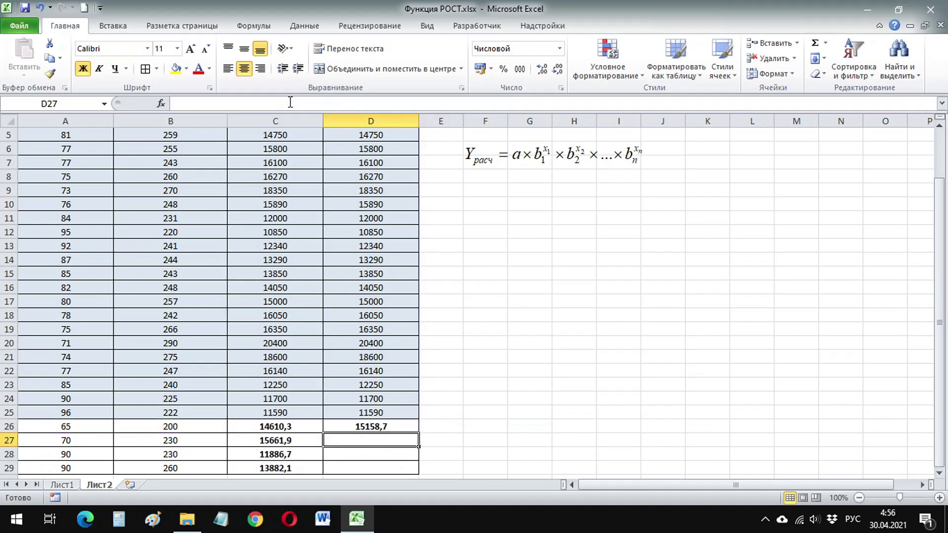
click(402, 426)
scroll(402, 426, down, 1)
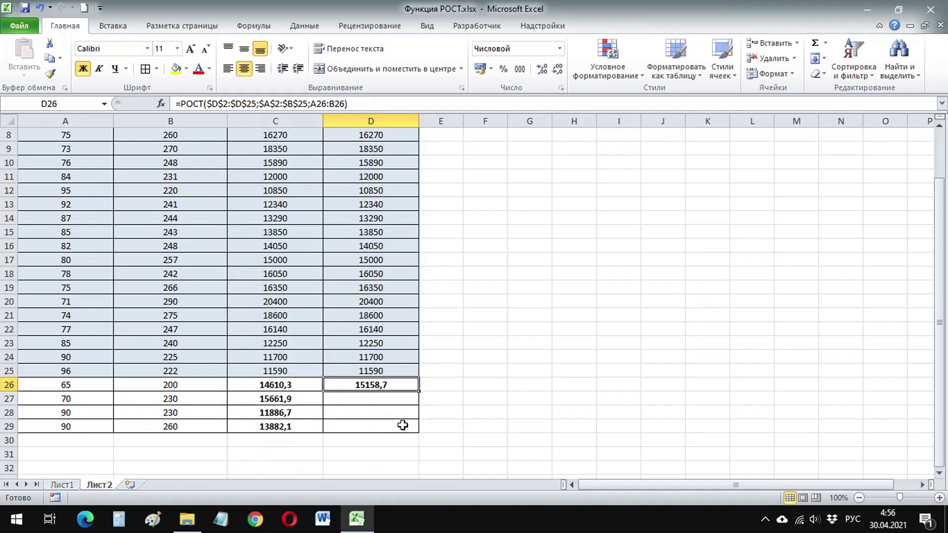
drag(418, 391, 423, 431)
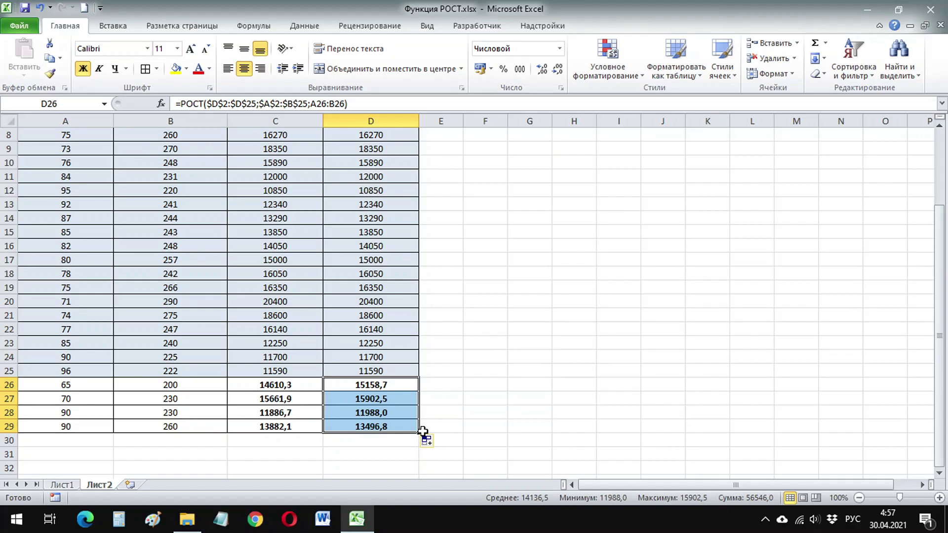